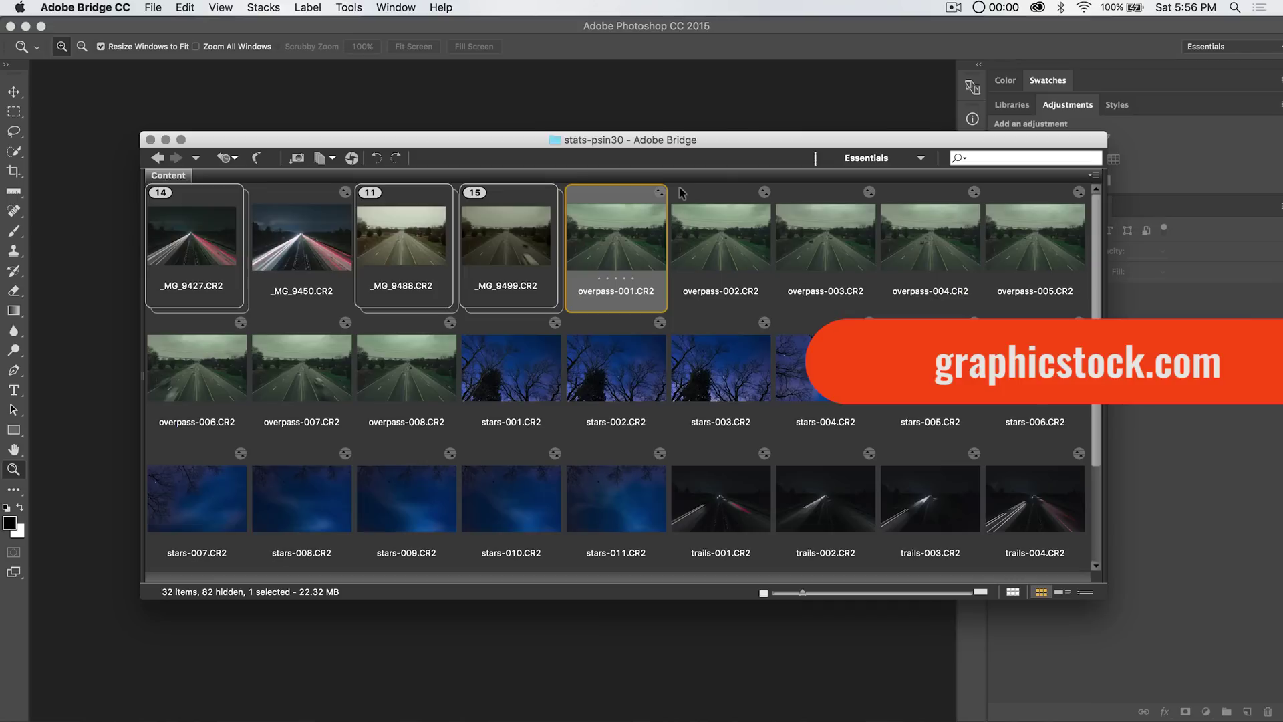
Step: Browse GraphicStock's royalty-free tourist photo results in Chrome, then bring Bridge and Photoshop forward
left_click(779, 714)
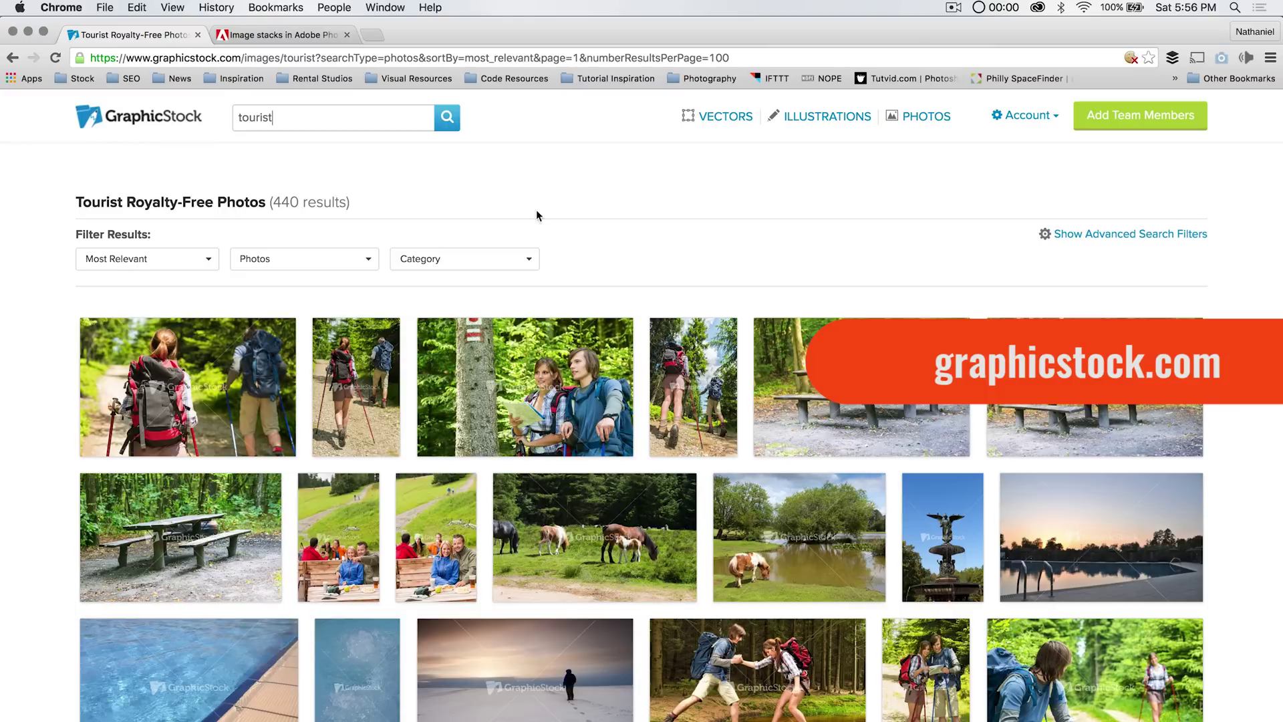
scroll(742, 448, "down", 5)
scroll(742, 447, "up", 5)
mouse_move(442, 449)
mouse_move(669, 538)
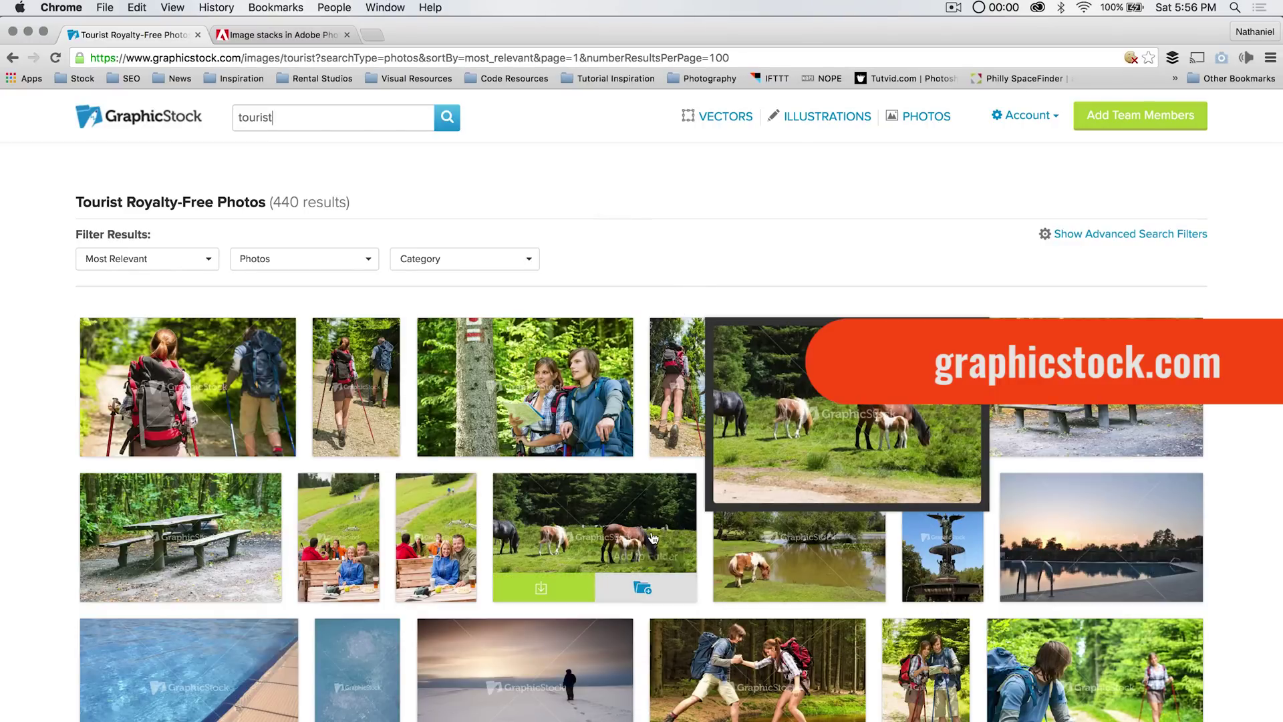
key("super+Tab")
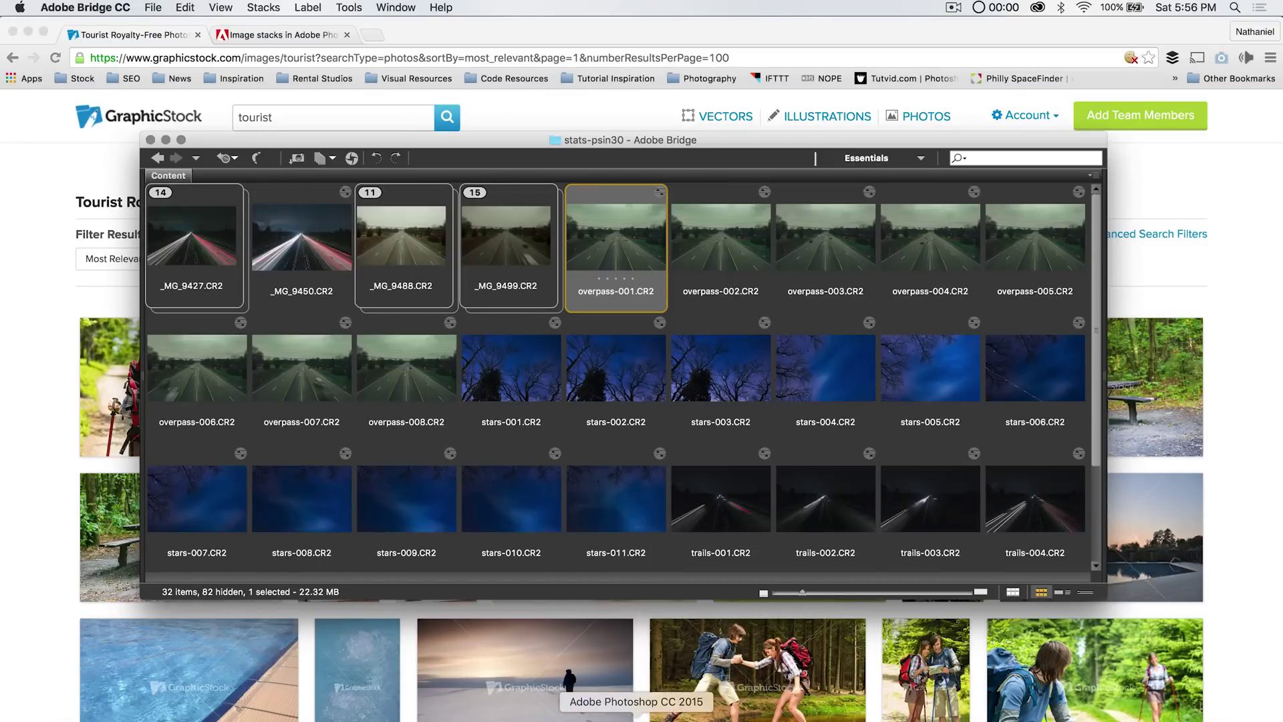
left_click(616, 714)
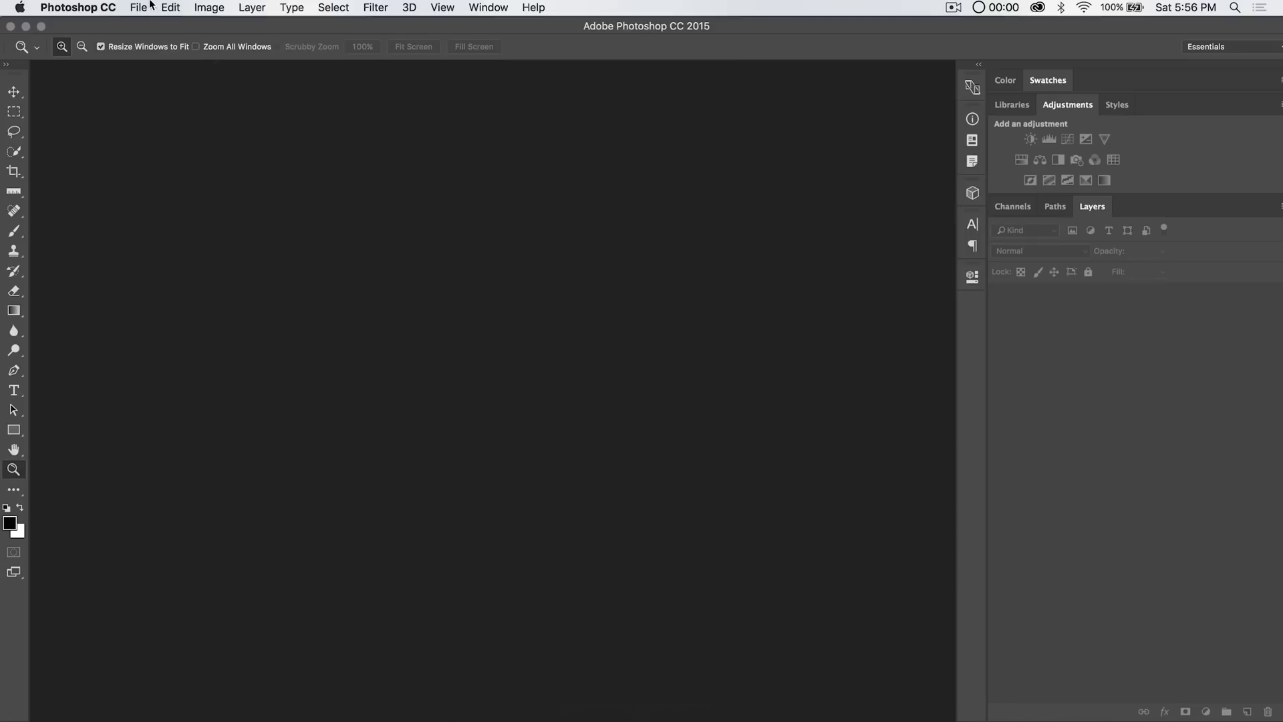
Step: Return to Bridge and select the overpass-001.CR2 thumbnail in the overpass folder
key("super+Tab")
key("super+Tab")
key("super+Tab")
key("super+Tab")
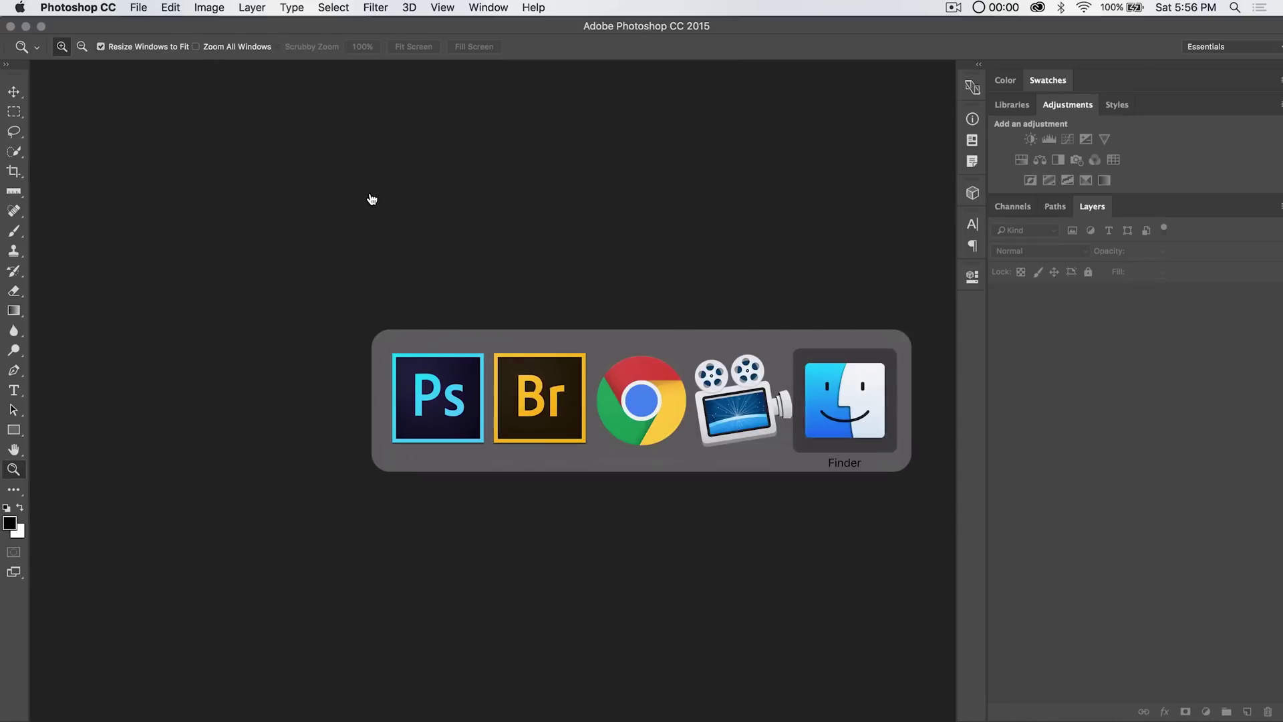
key("super+shift+Tab")
key("super+shift+Tab")
key("super+shift+Tab")
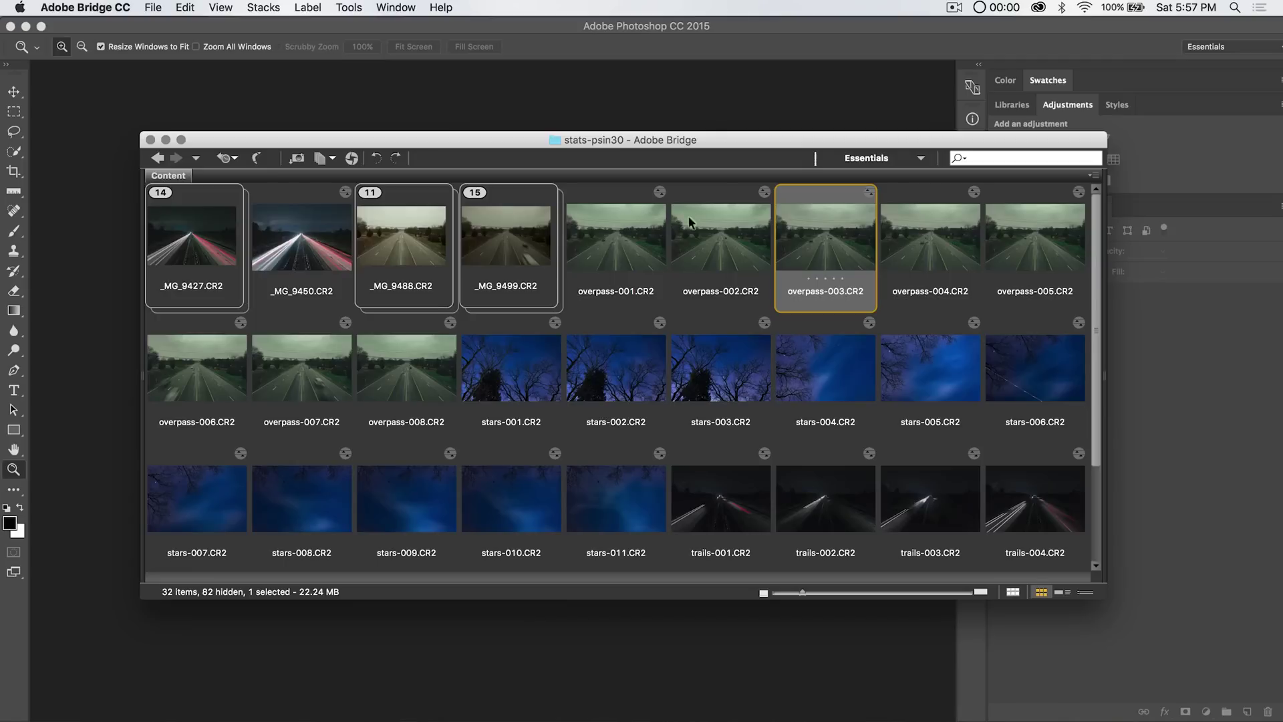
left_click(651, 226)
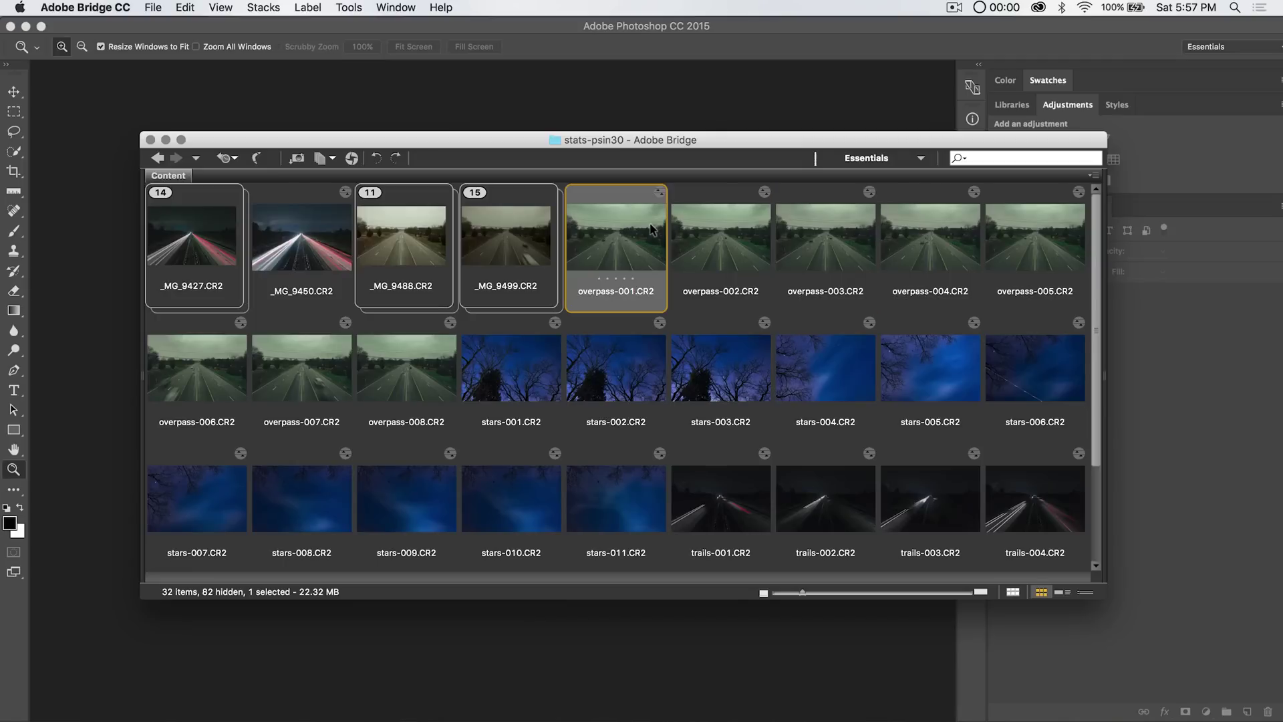
Step: Open File > Scripts > Statistics, list its stack modes with Median chosen, and bring up Adobe's image-stacks help
left_click(502, 84)
left_click(144, 8)
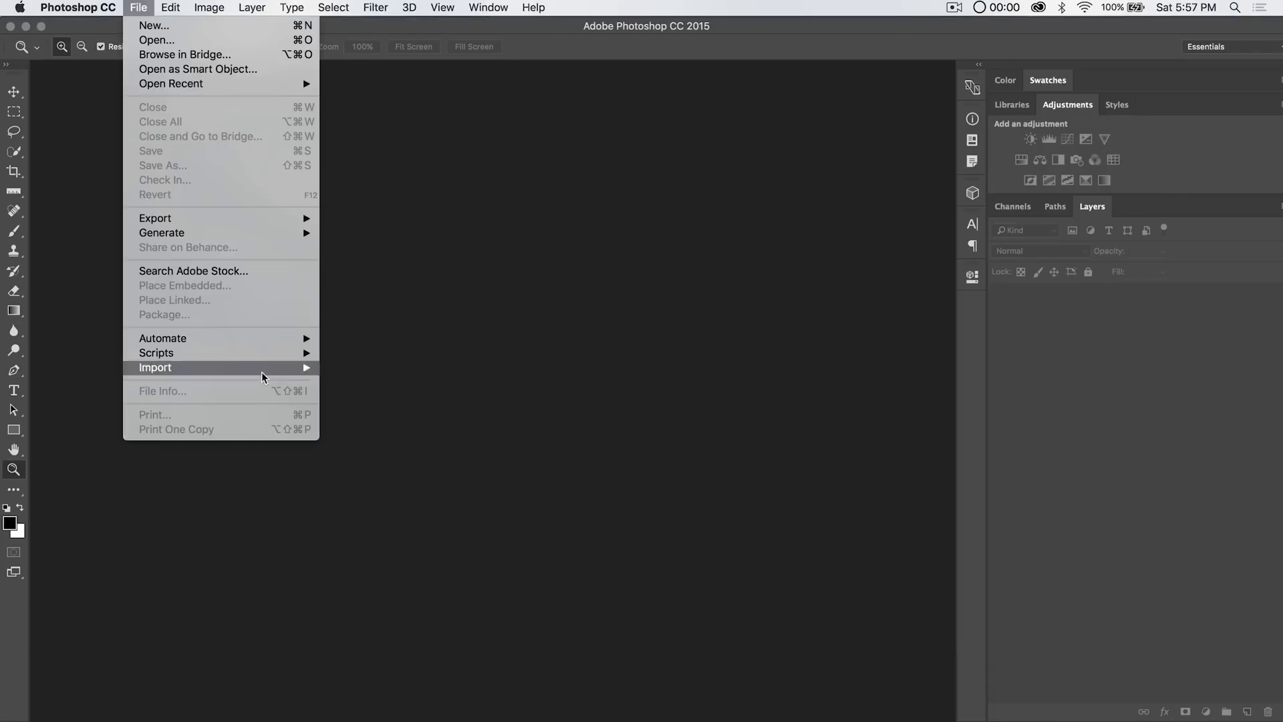
mouse_move(249, 355)
left_click(381, 492)
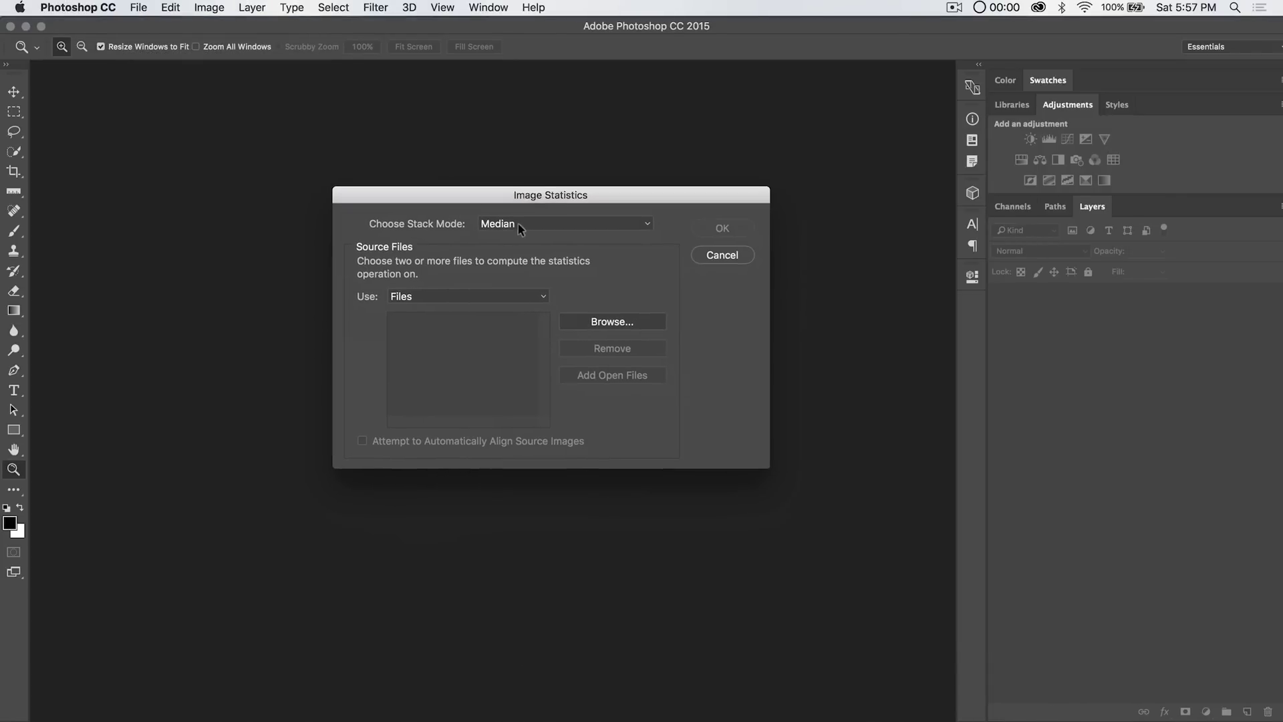
left_click(518, 223)
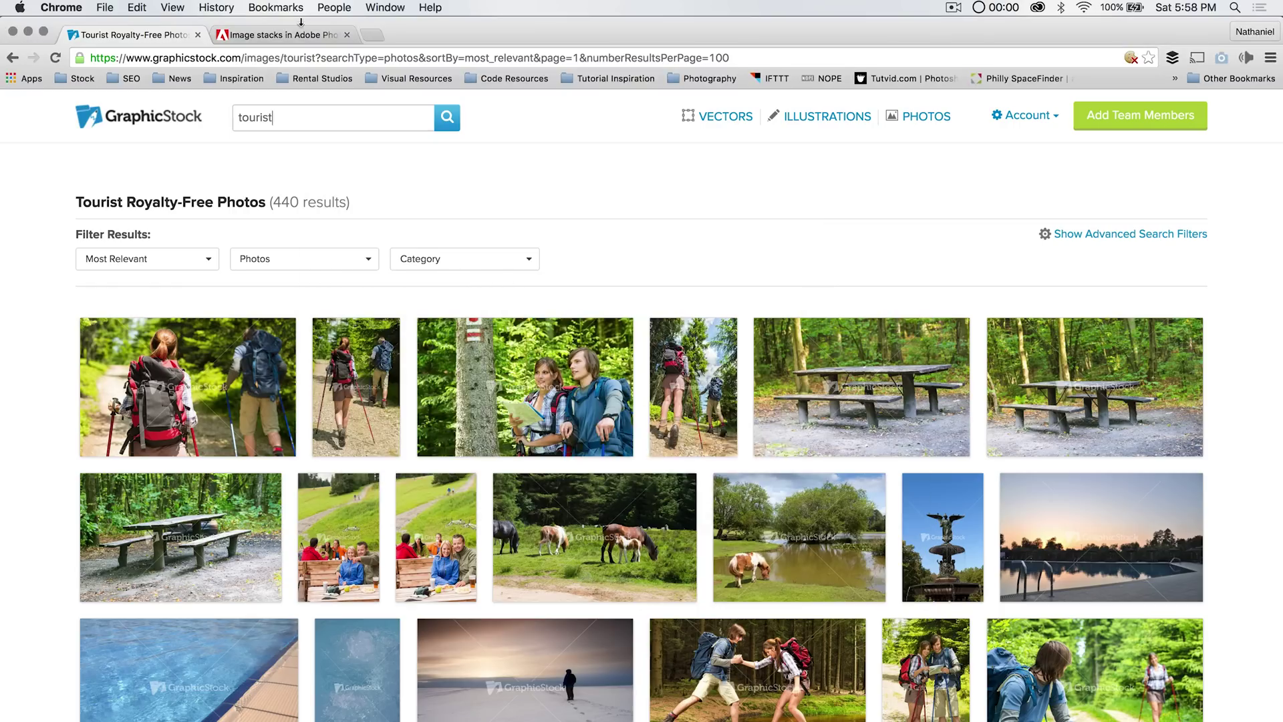
left_click(280, 34)
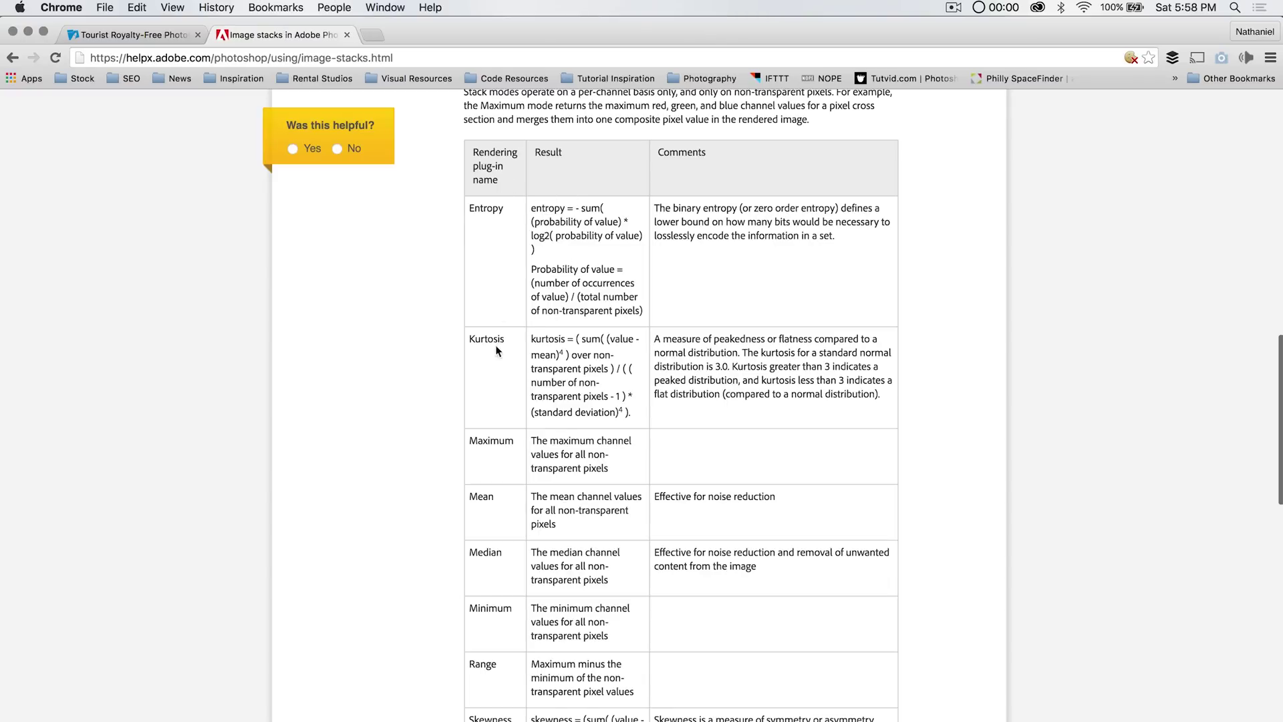
Step: Read through the help page's stack-mode table, then return to the Image Statistics stack mode list
scroll(514, 418, "down", 5)
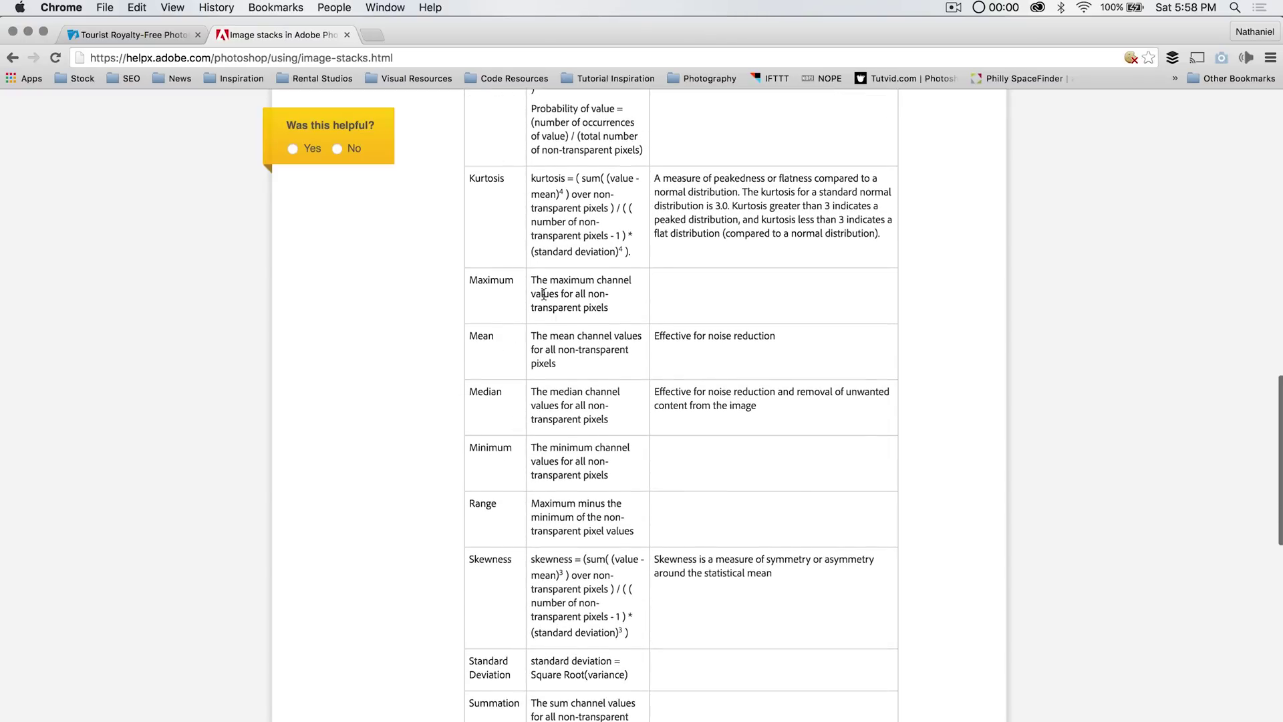
scroll(515, 596, "down", 4)
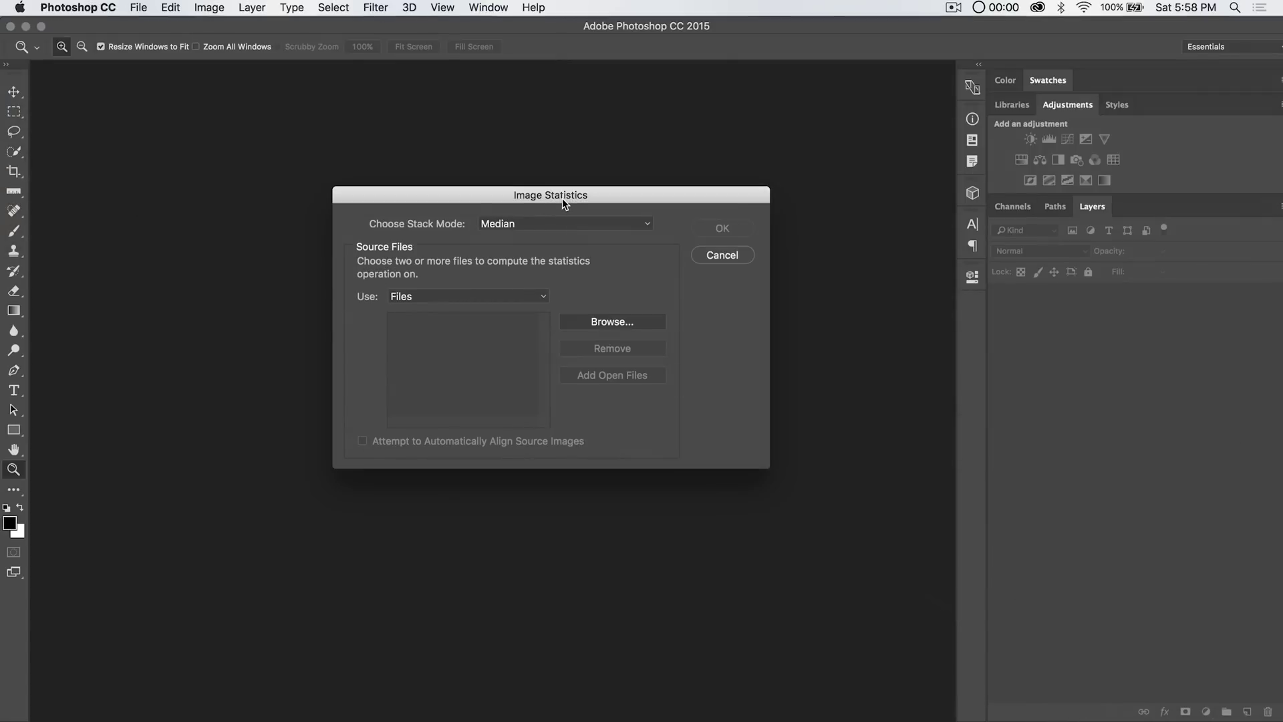
left_click(545, 221)
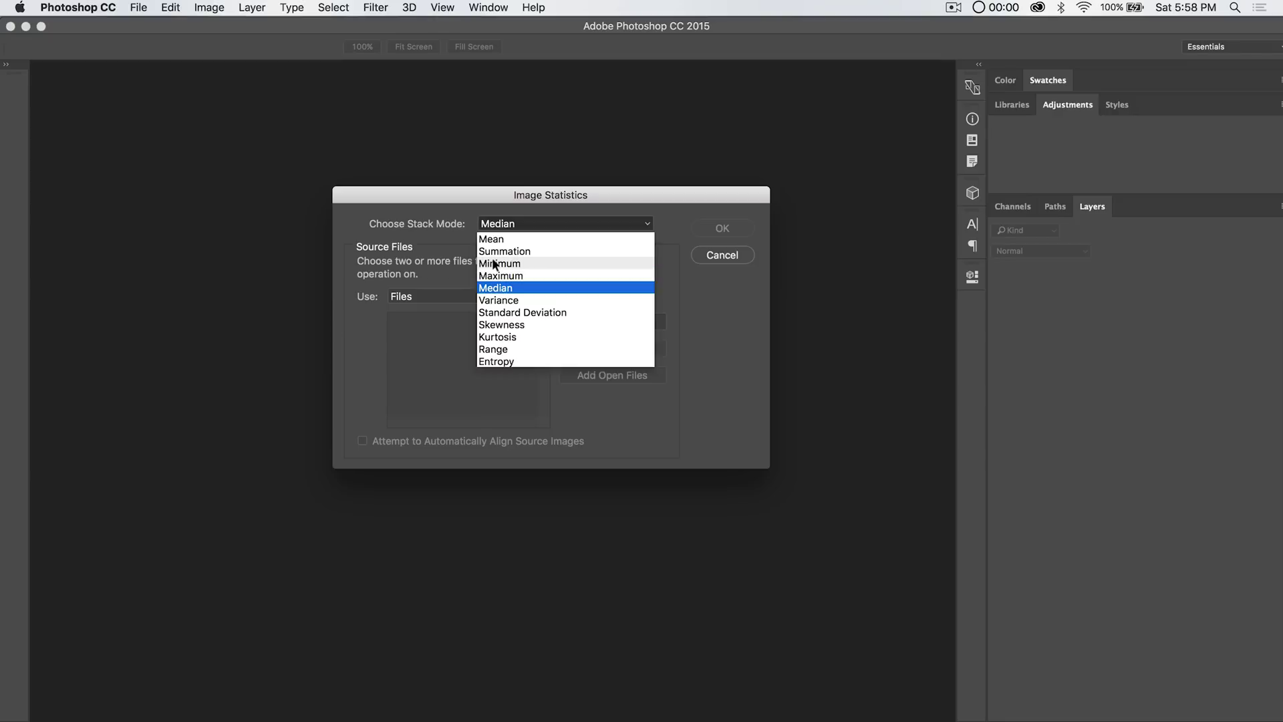
Step: Run Median Image Statistics with overpass-001 through overpass-008.CR2 as the source files
left_click(508, 287)
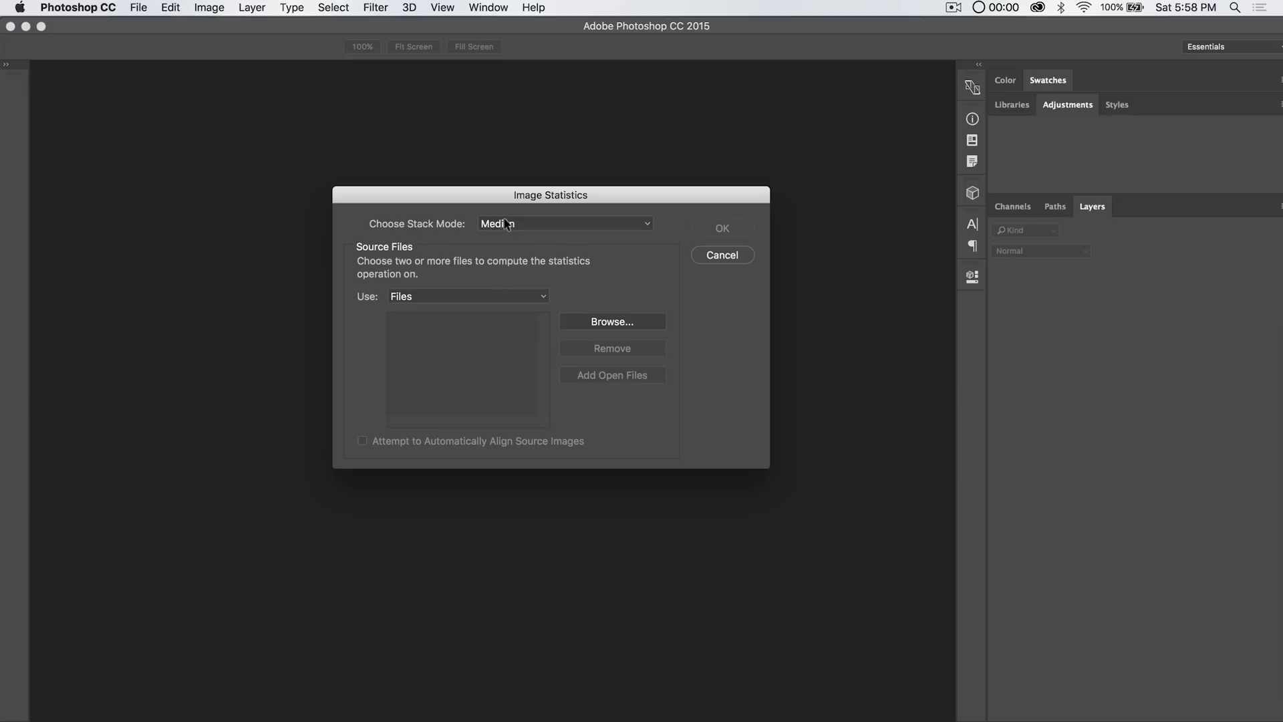
left_click(605, 323)
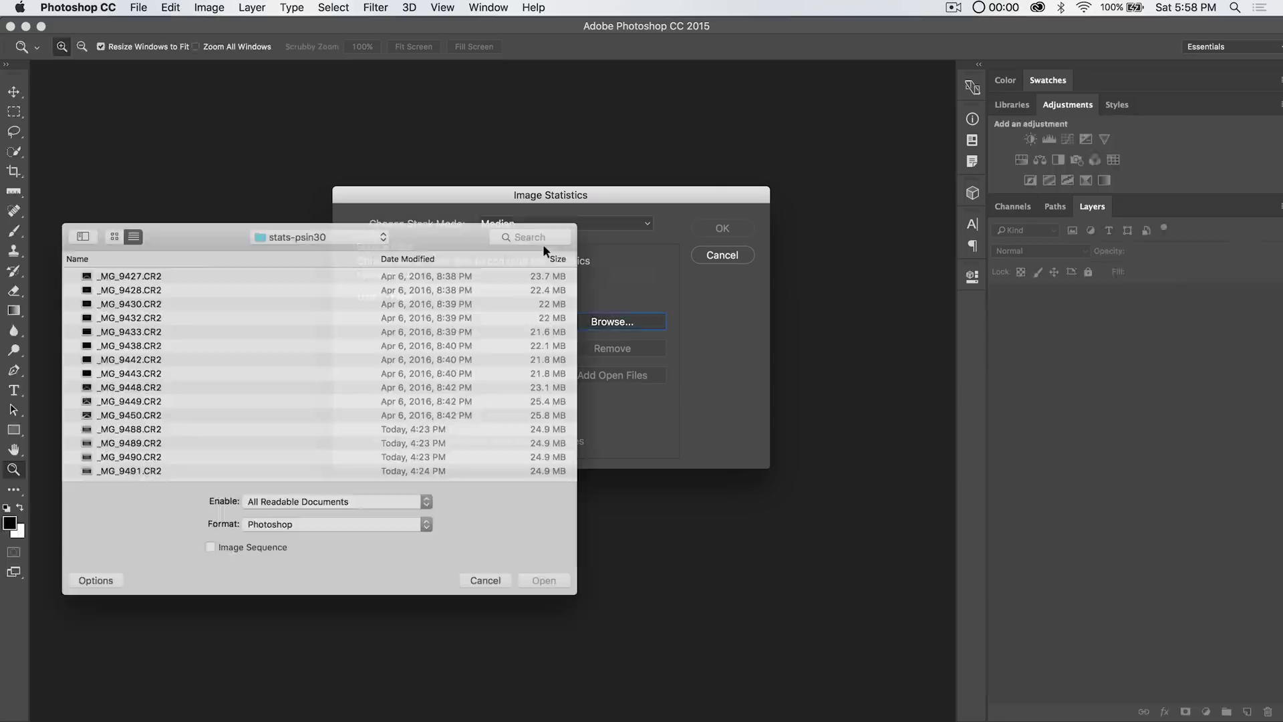
scroll(355, 272, "down", 5)
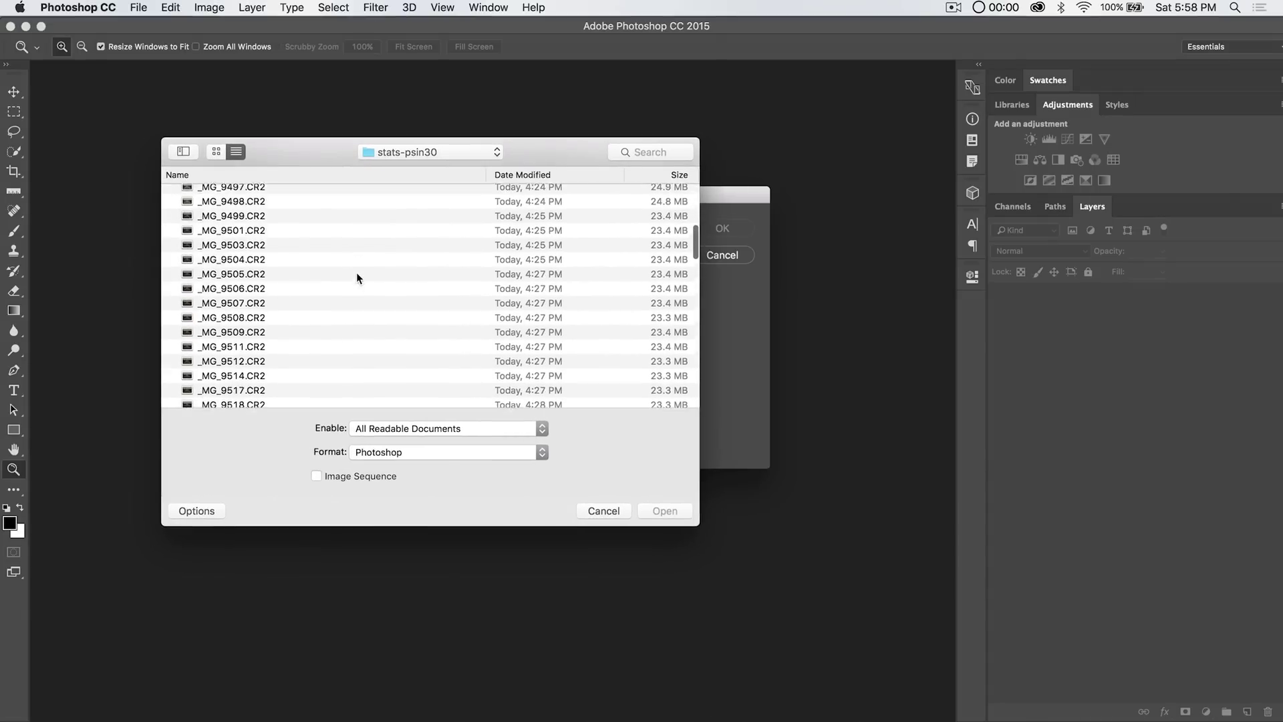
scroll(356, 271, "down", 5)
scroll(356, 271, "up", 3)
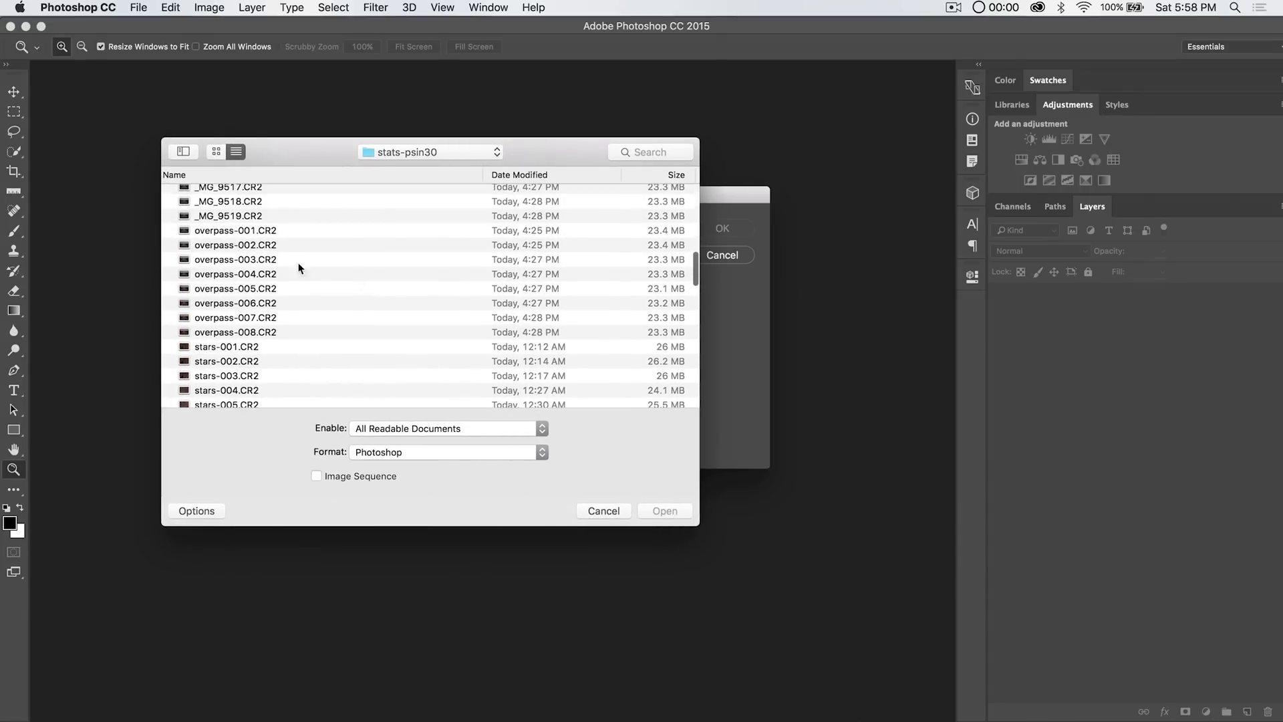
left_click(251, 230)
left_click(266, 332, "shift")
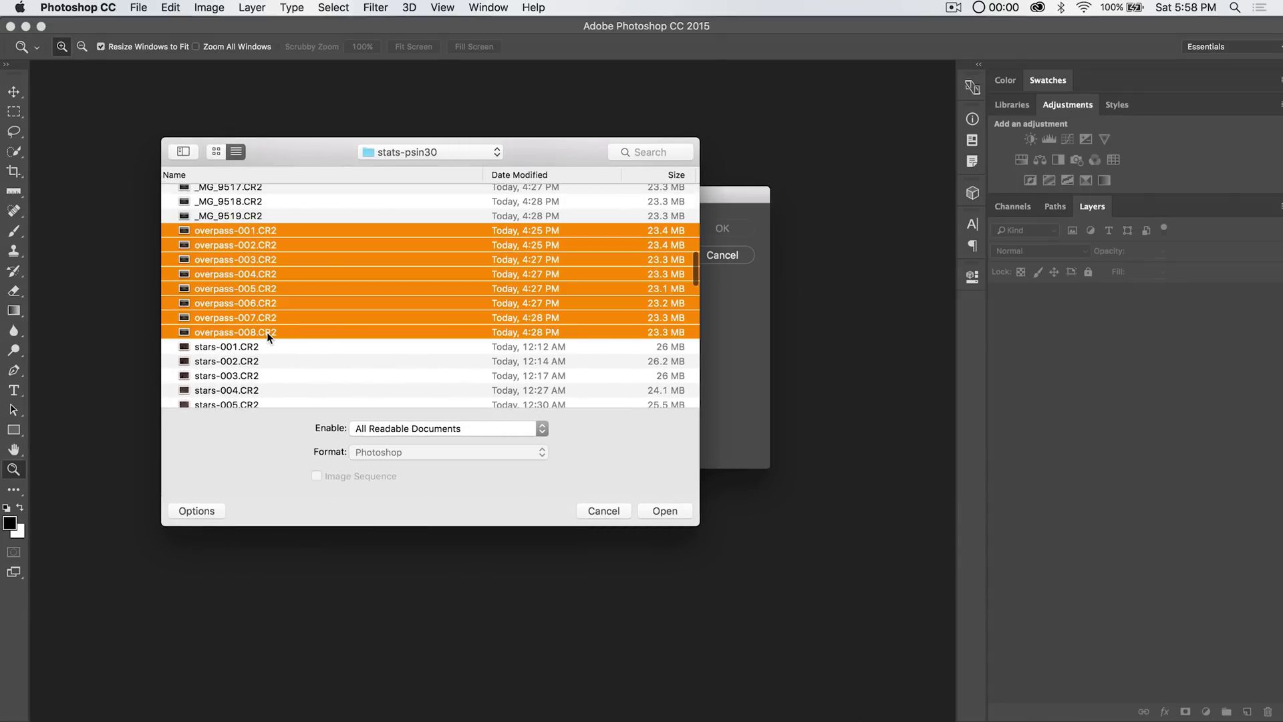
left_click(664, 510)
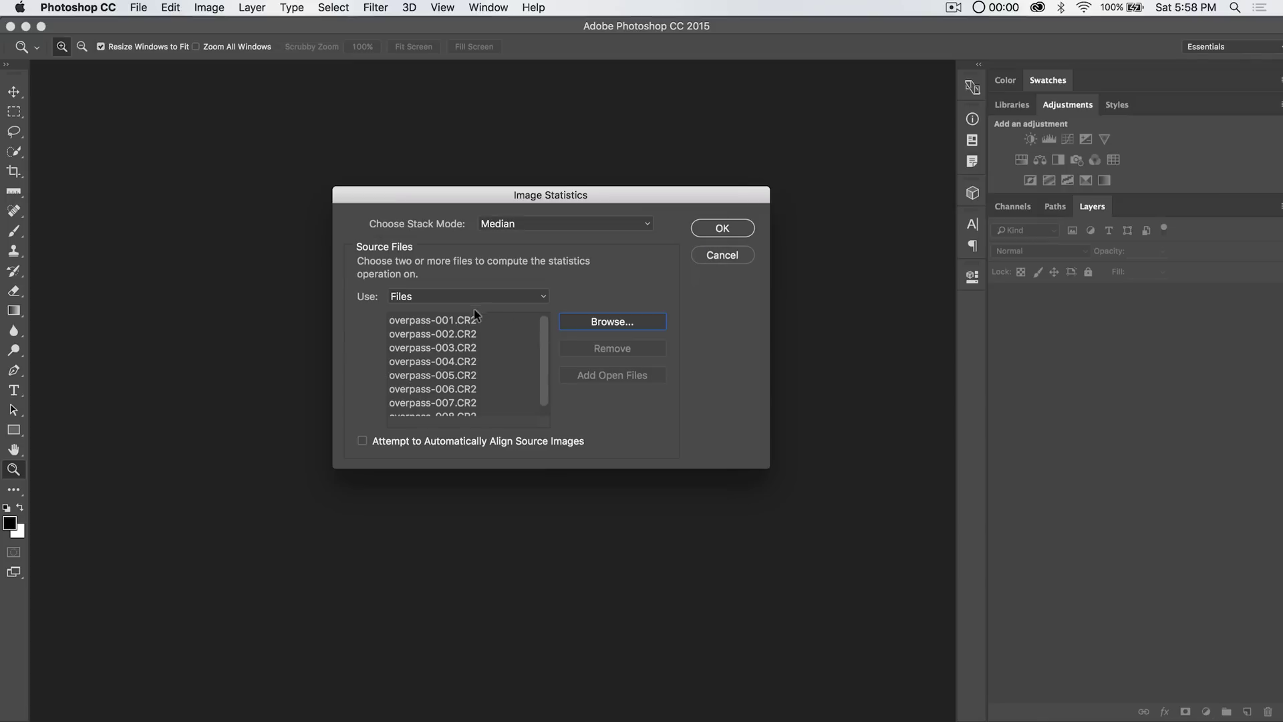
scroll(487, 373, "down", 1)
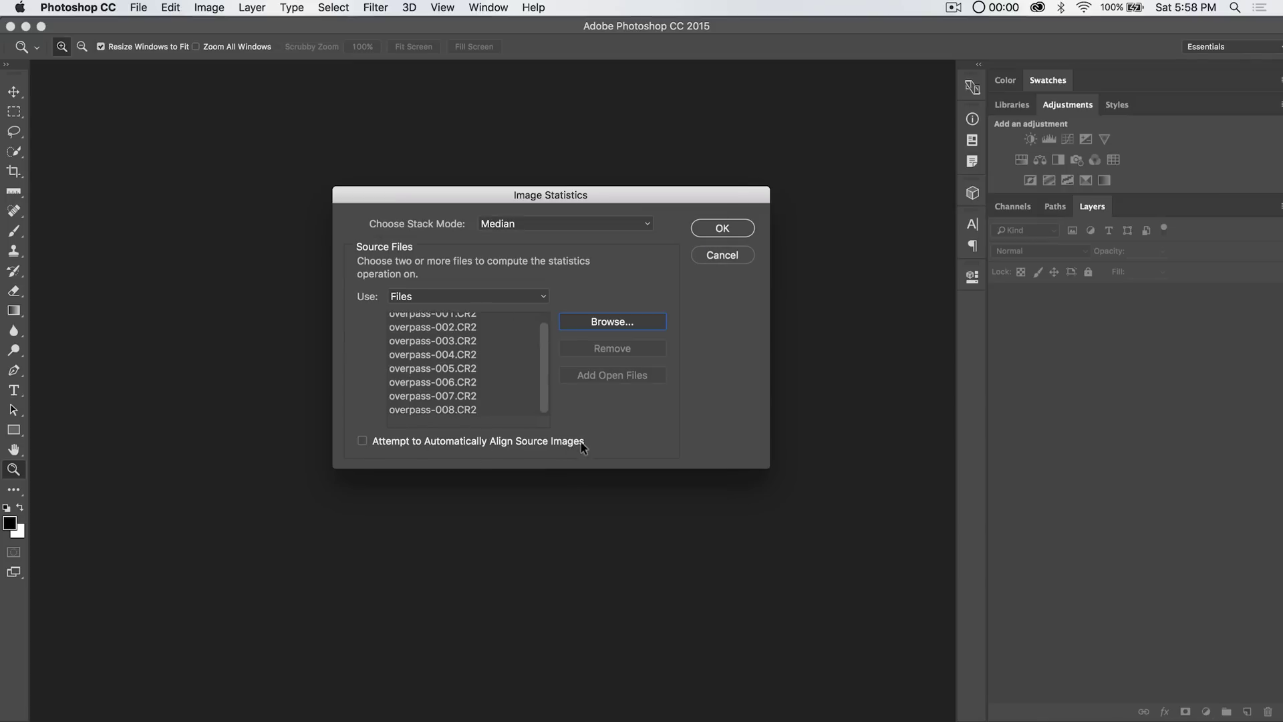
left_click(732, 226)
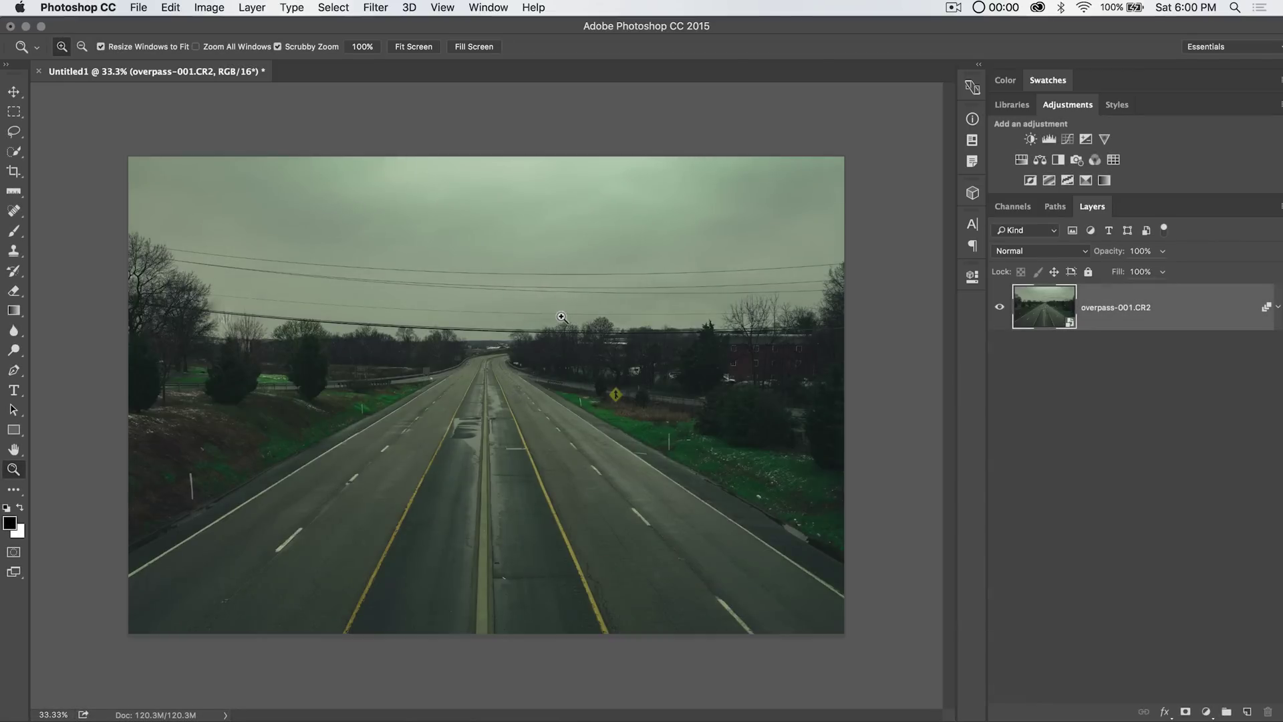
Step: Switch to the Move tool and open the overpass-001.CR2 smart object's contents
key("v")
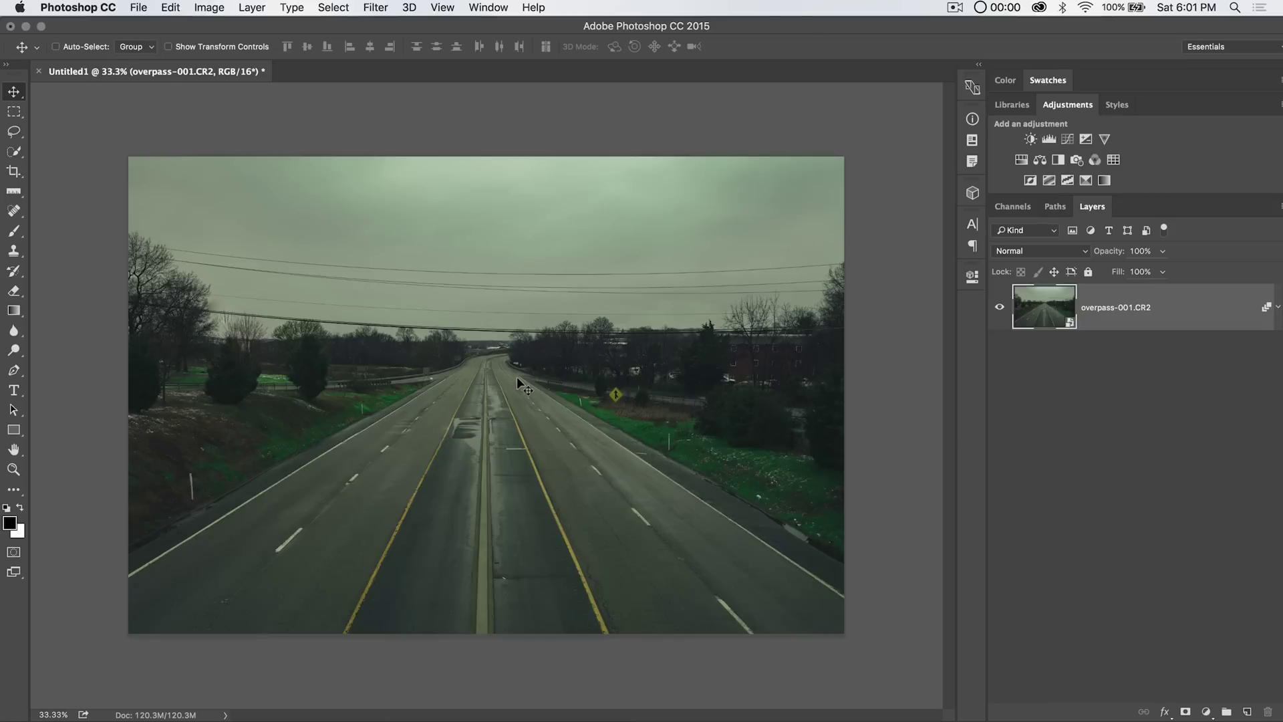
double_click(1041, 302)
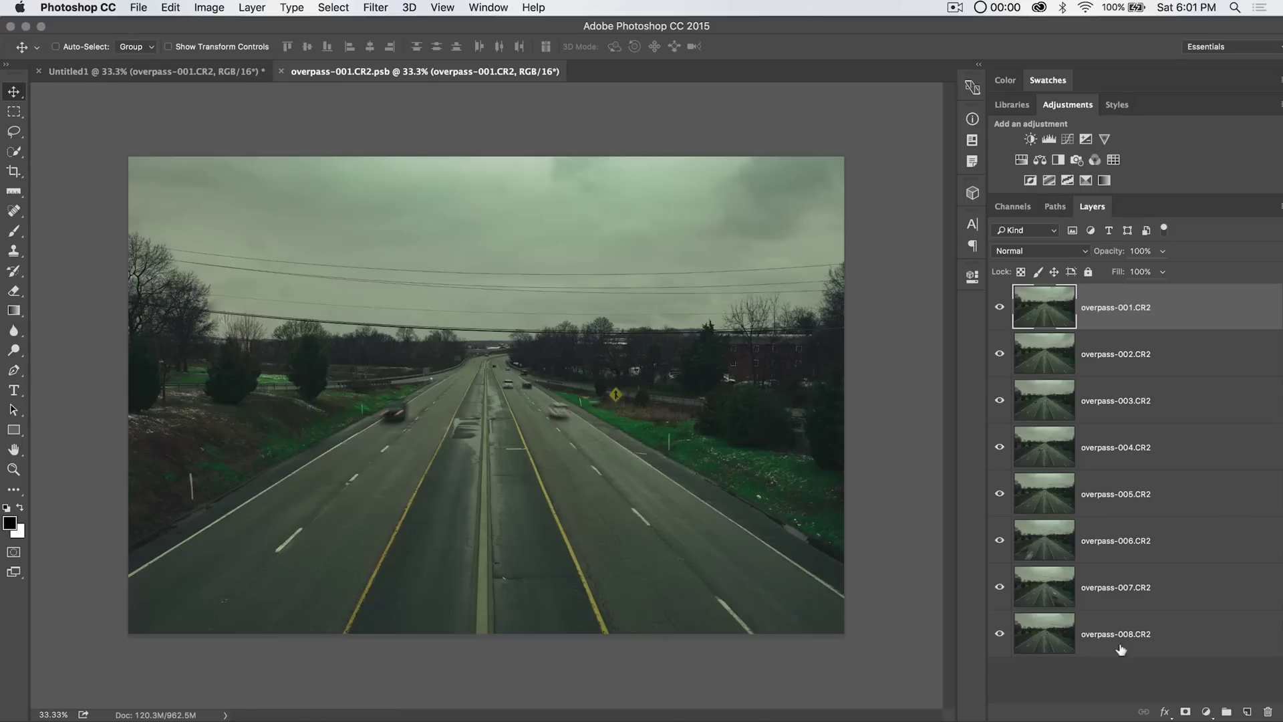
Step: Step through source layers overpass-002 to overpass-004, then close overpass-001.CR2.psb
left_click(1056, 353)
left_click(1053, 398)
left_click(1050, 452)
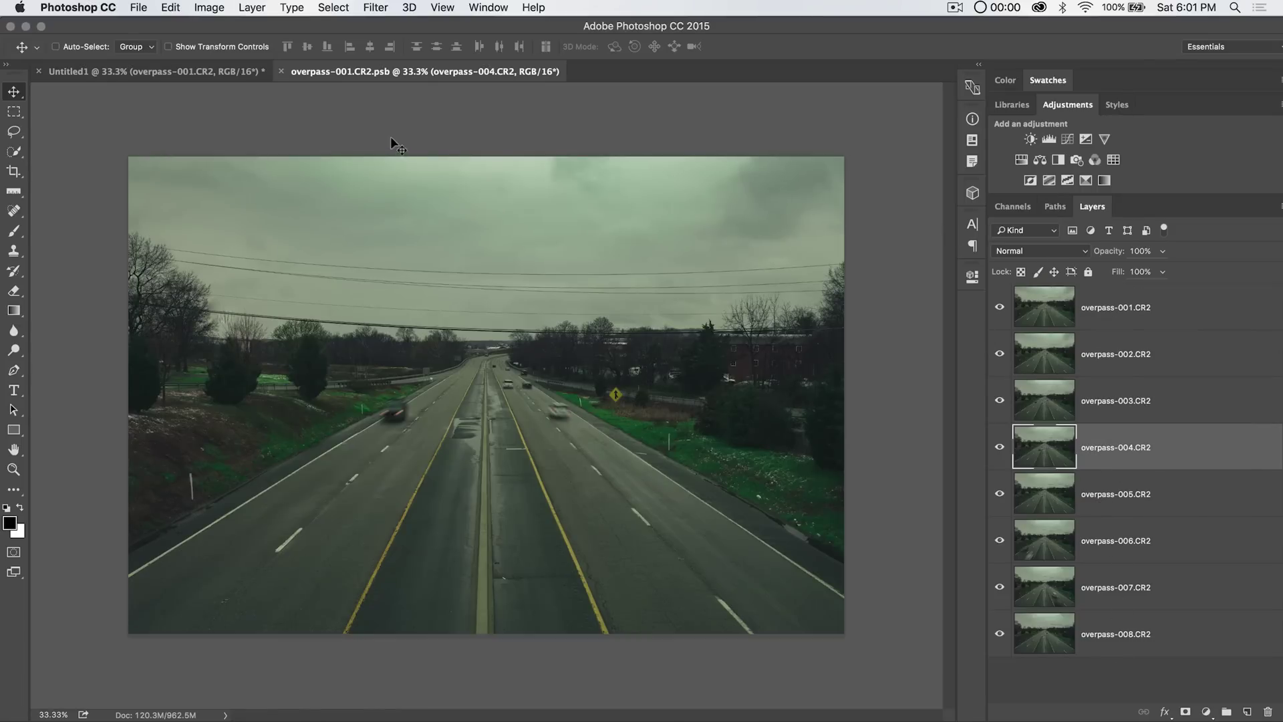
left_click(280, 71)
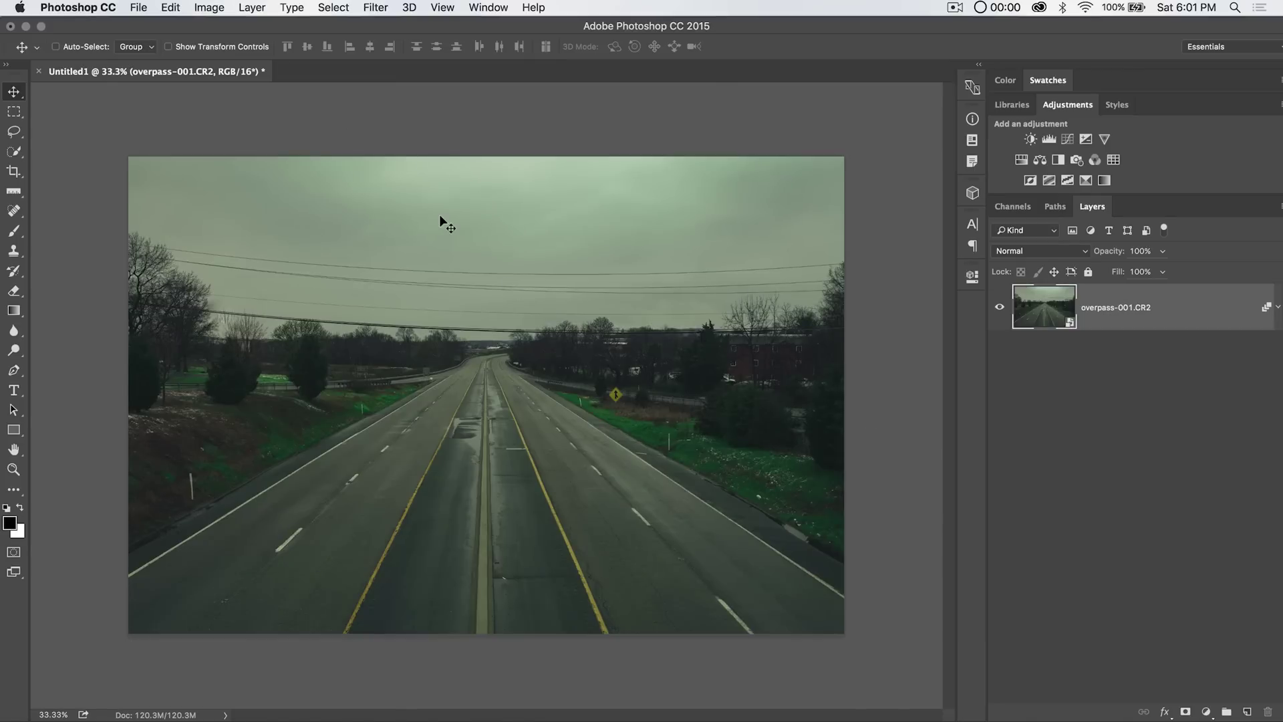
Step: Load overpass-001 through overpass-008.CR2 into a stack as one smart object with Load Files into Stack
left_click(139, 7)
mouse_move(208, 352)
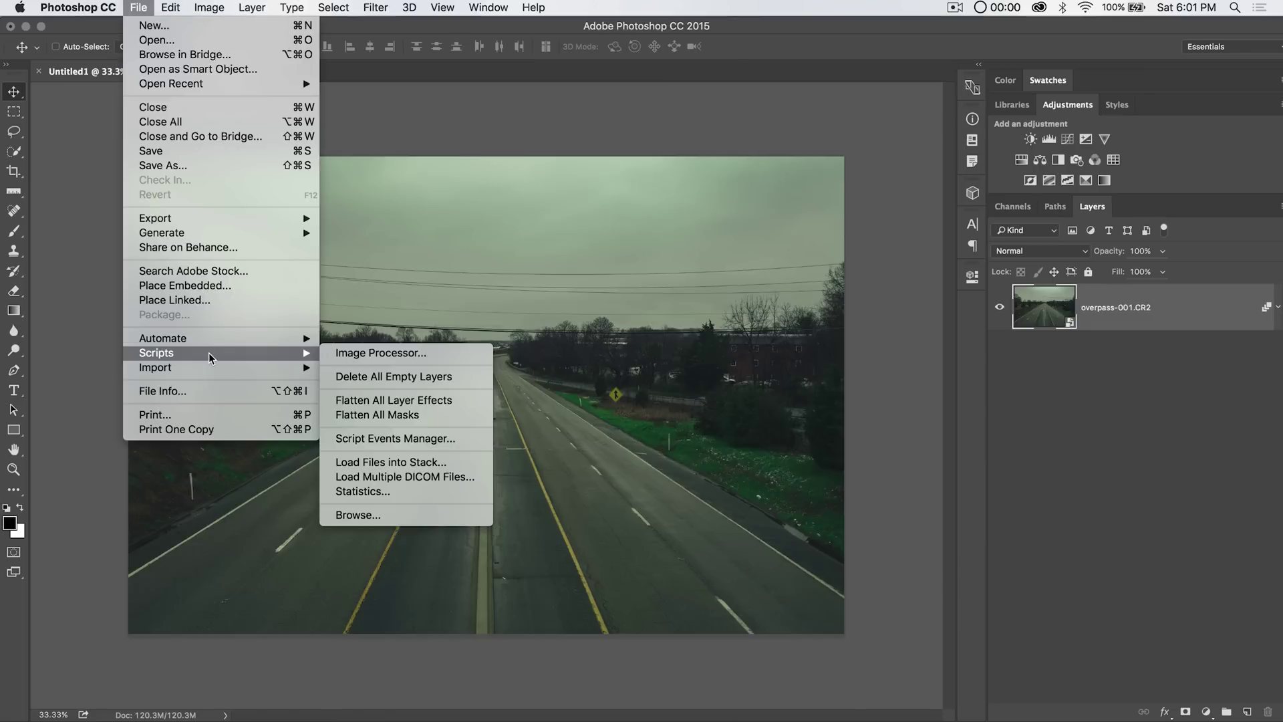
left_click(418, 460)
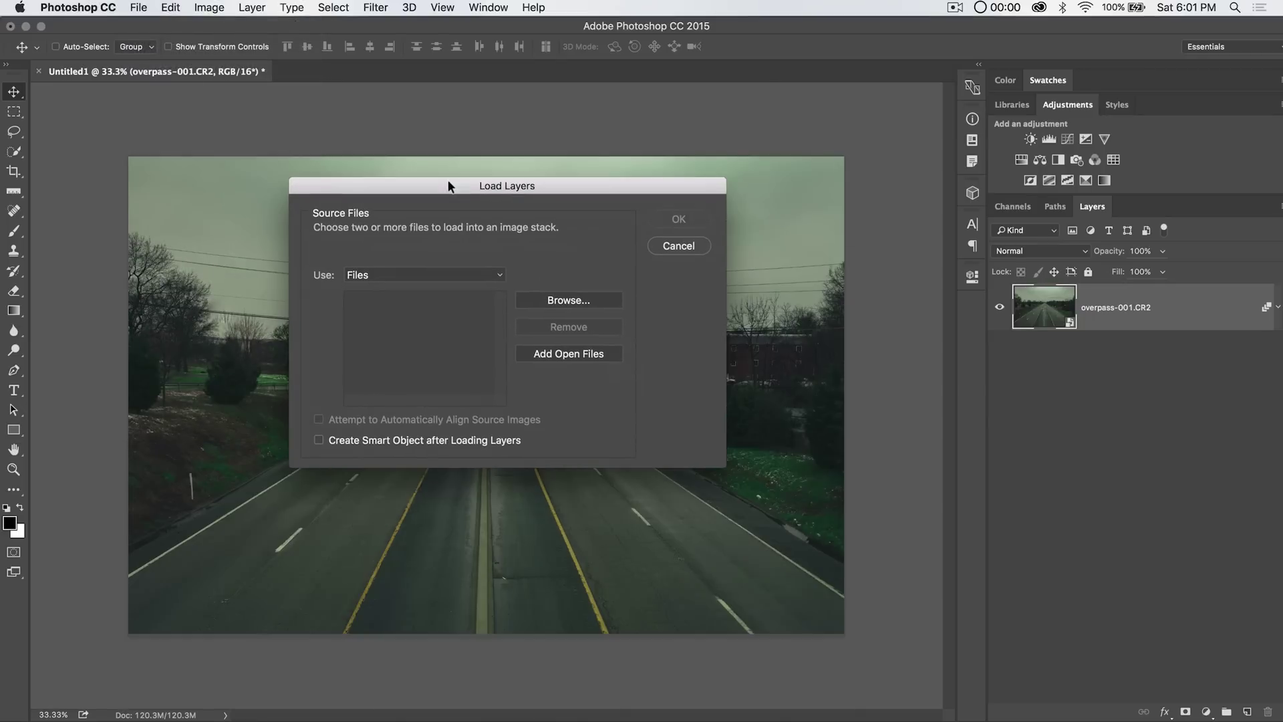
left_click(702, 370)
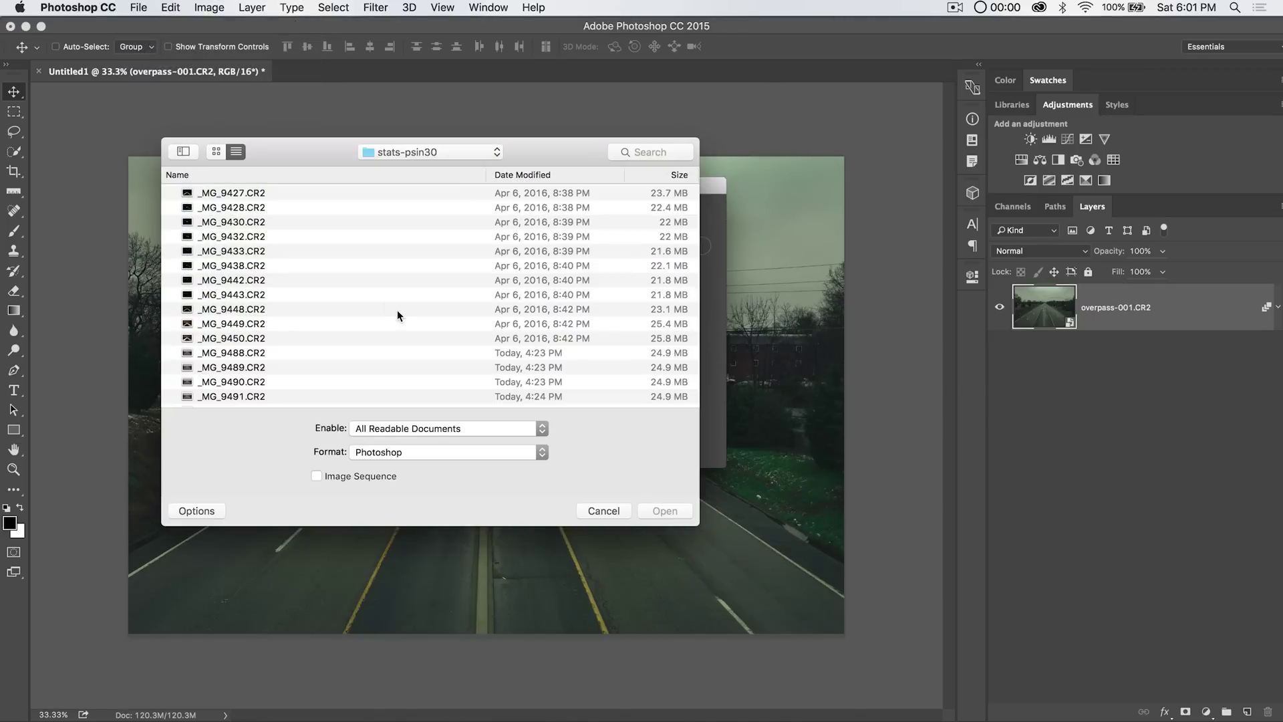
scroll(397, 310, "down", 15)
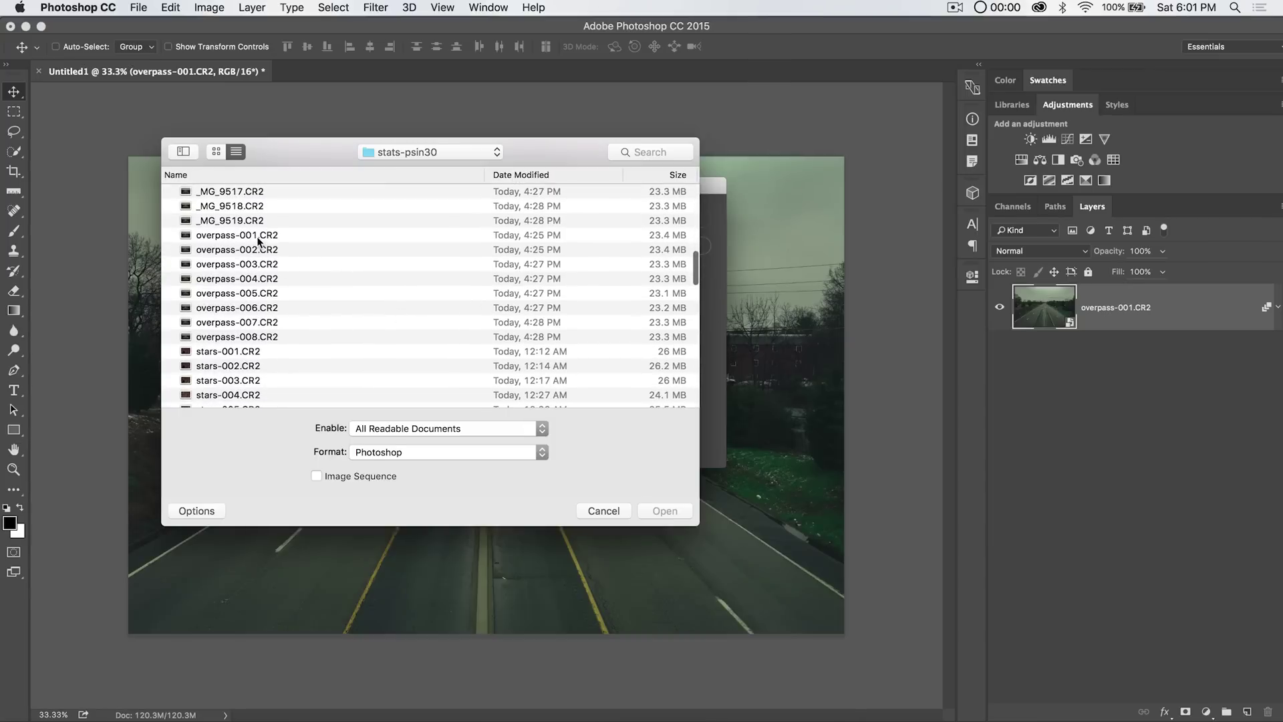
left_click(258, 237)
left_click(266, 337, "shift")
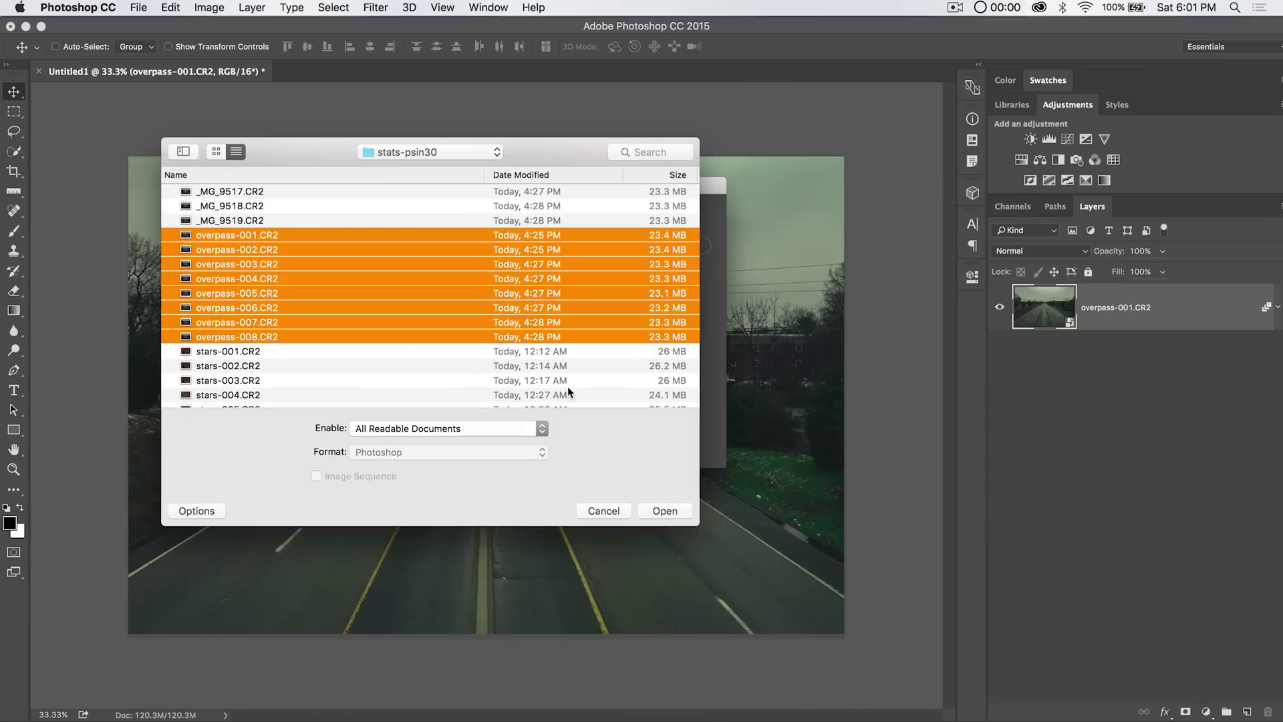
left_click(663, 509)
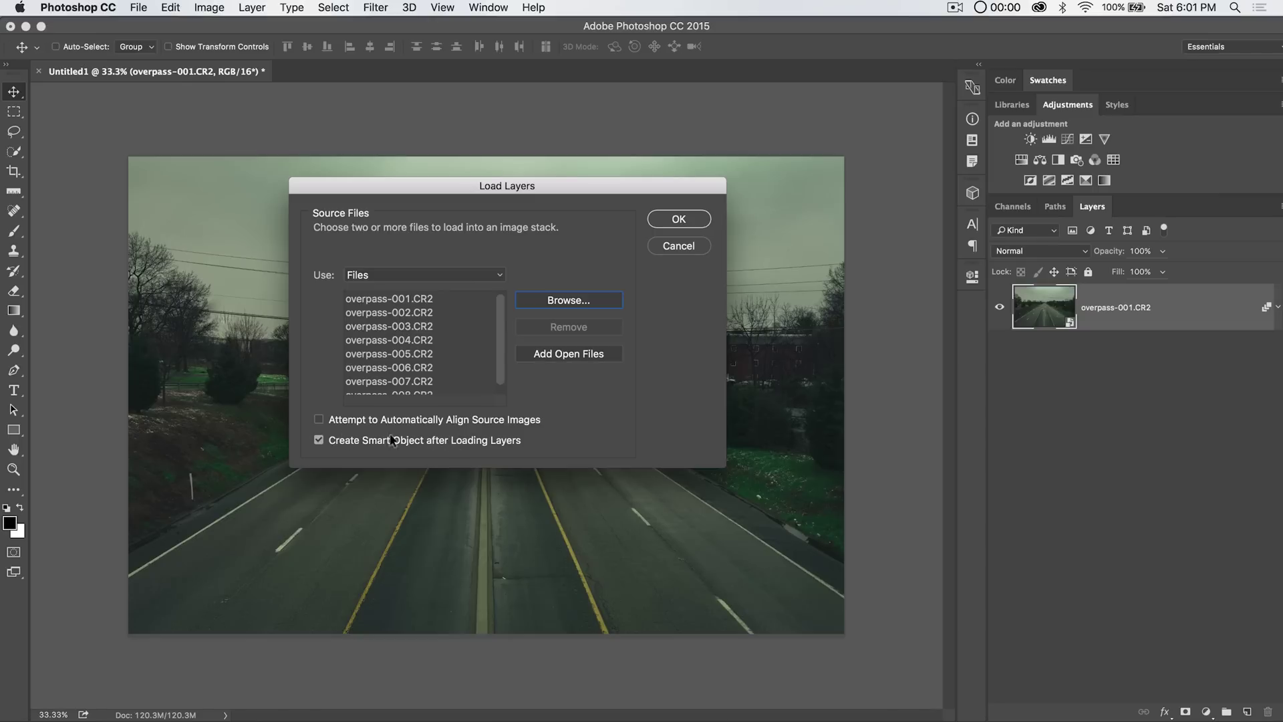
left_click(673, 216)
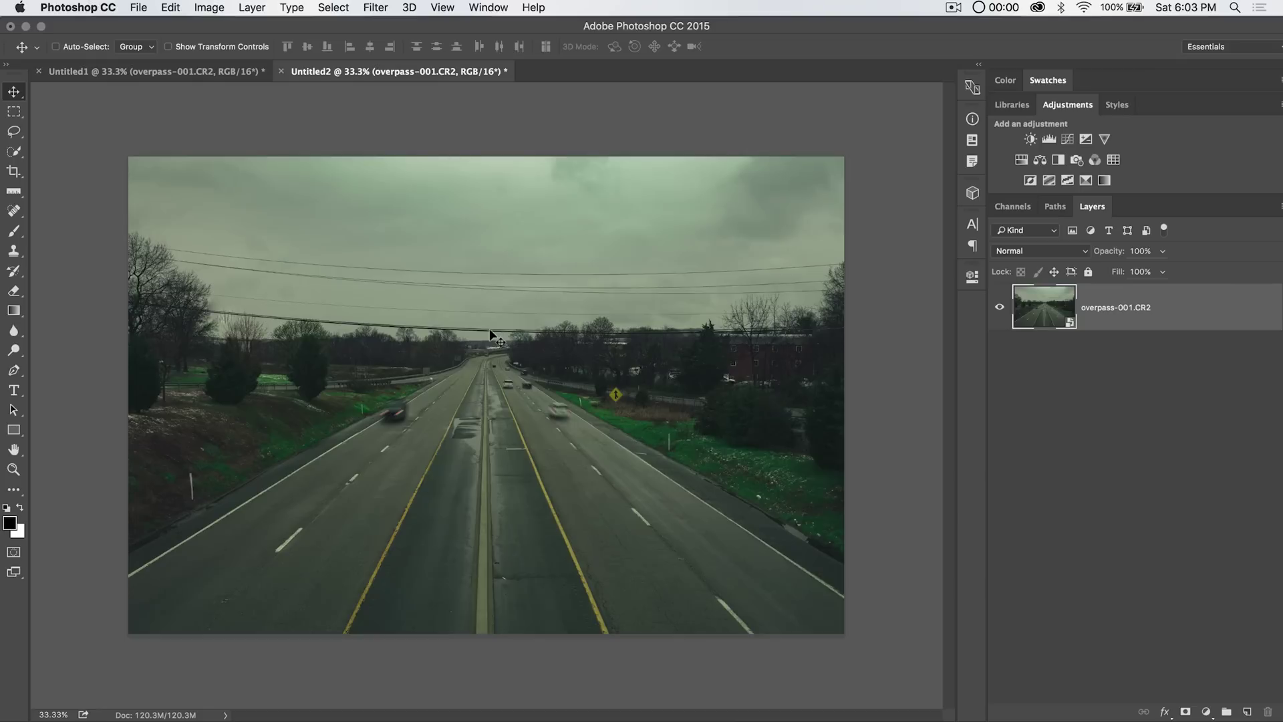
left_click(185, 70)
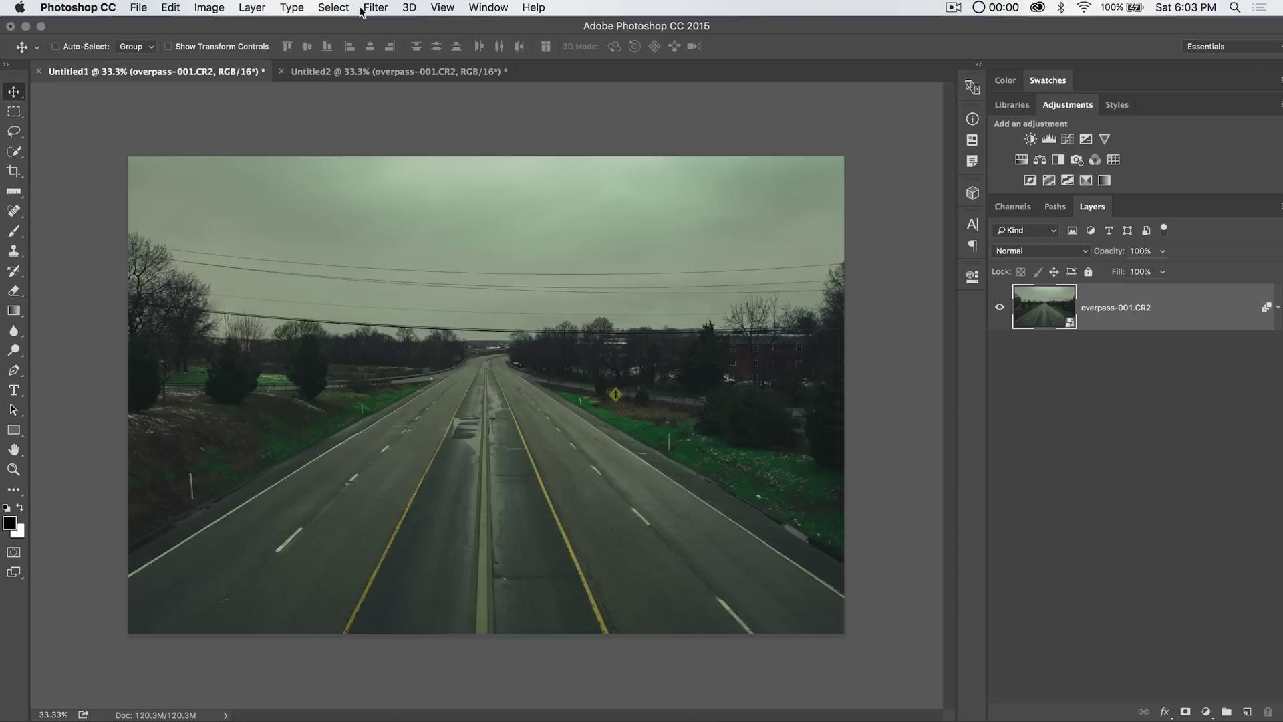
left_click(366, 66)
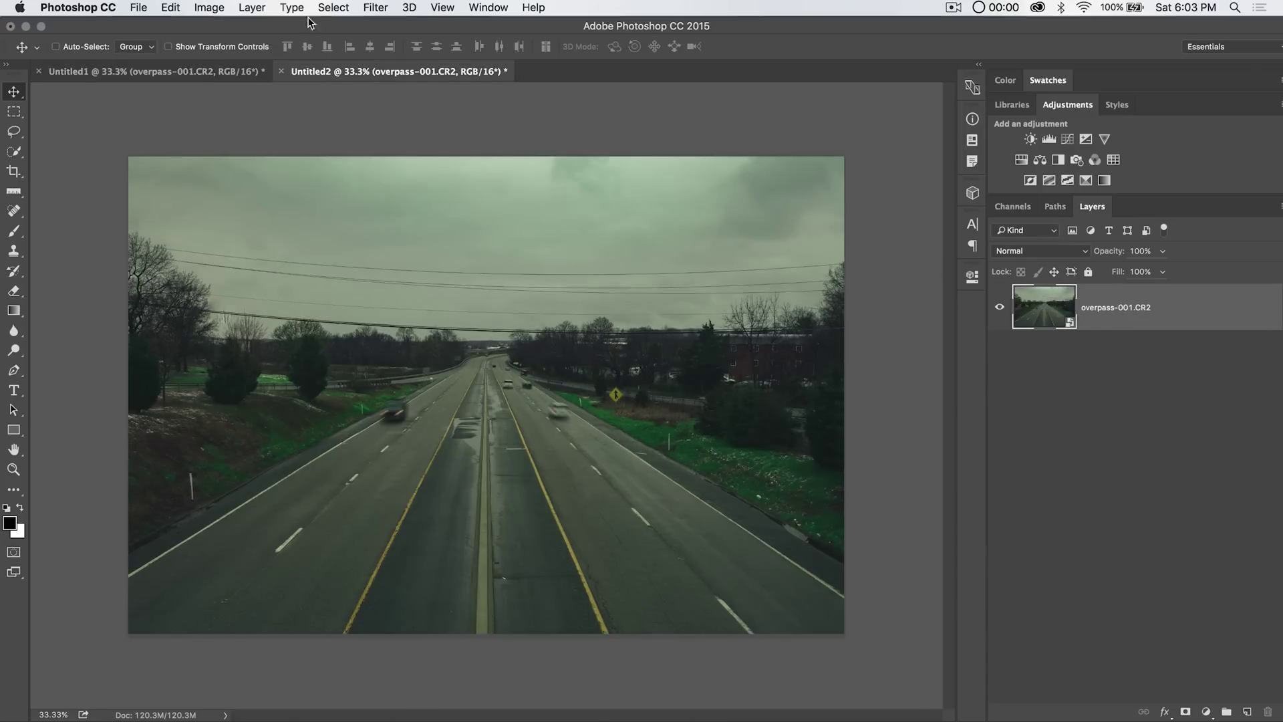
left_click(253, 7)
mouse_move(326, 289)
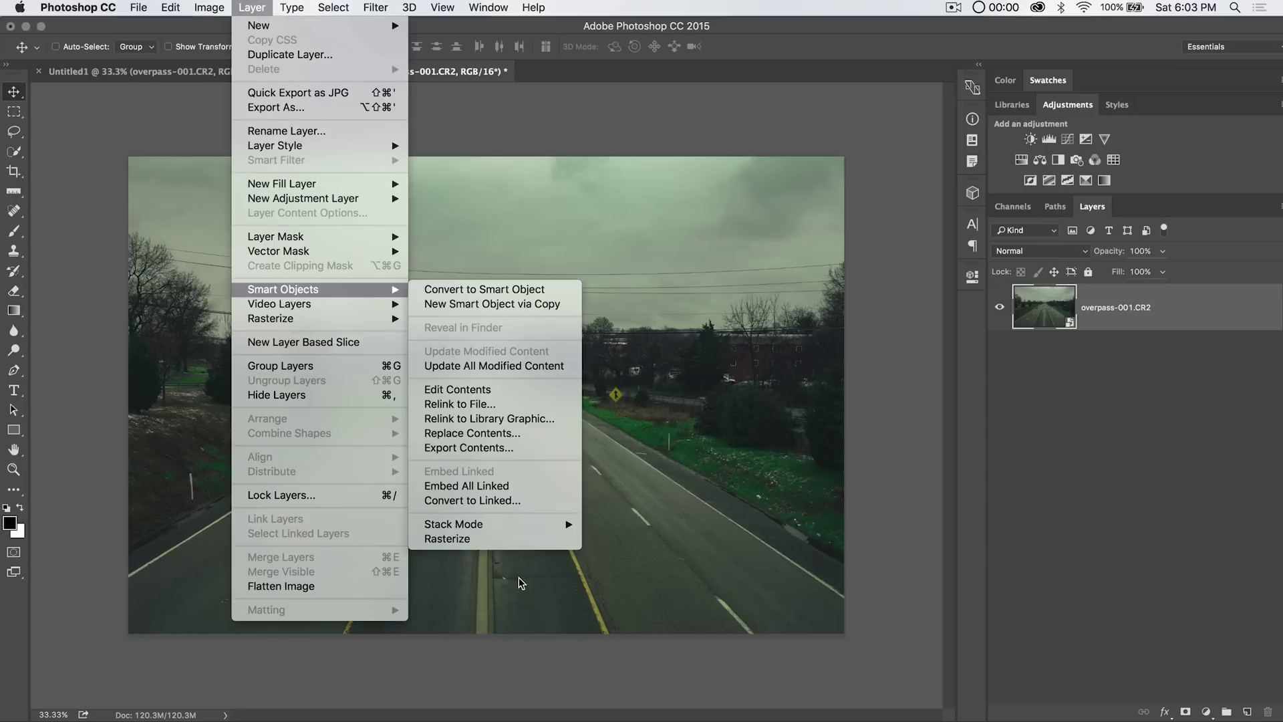
mouse_move(476, 523)
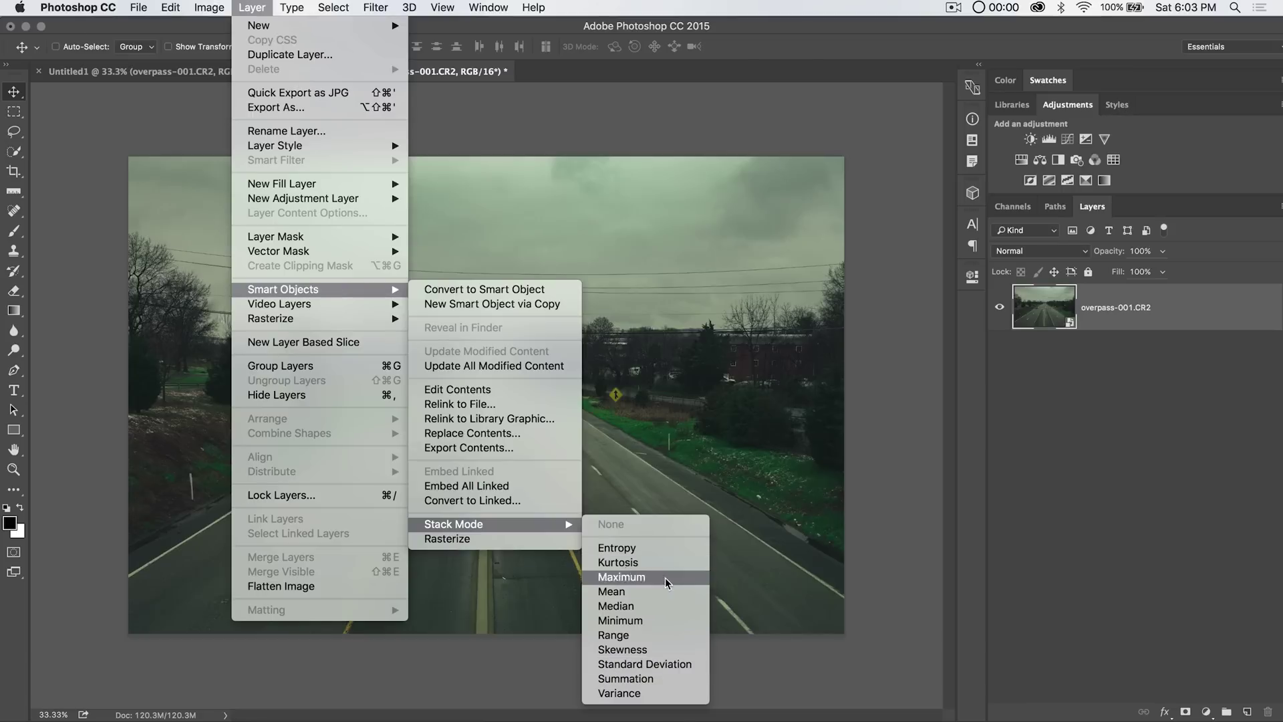
left_click(642, 604)
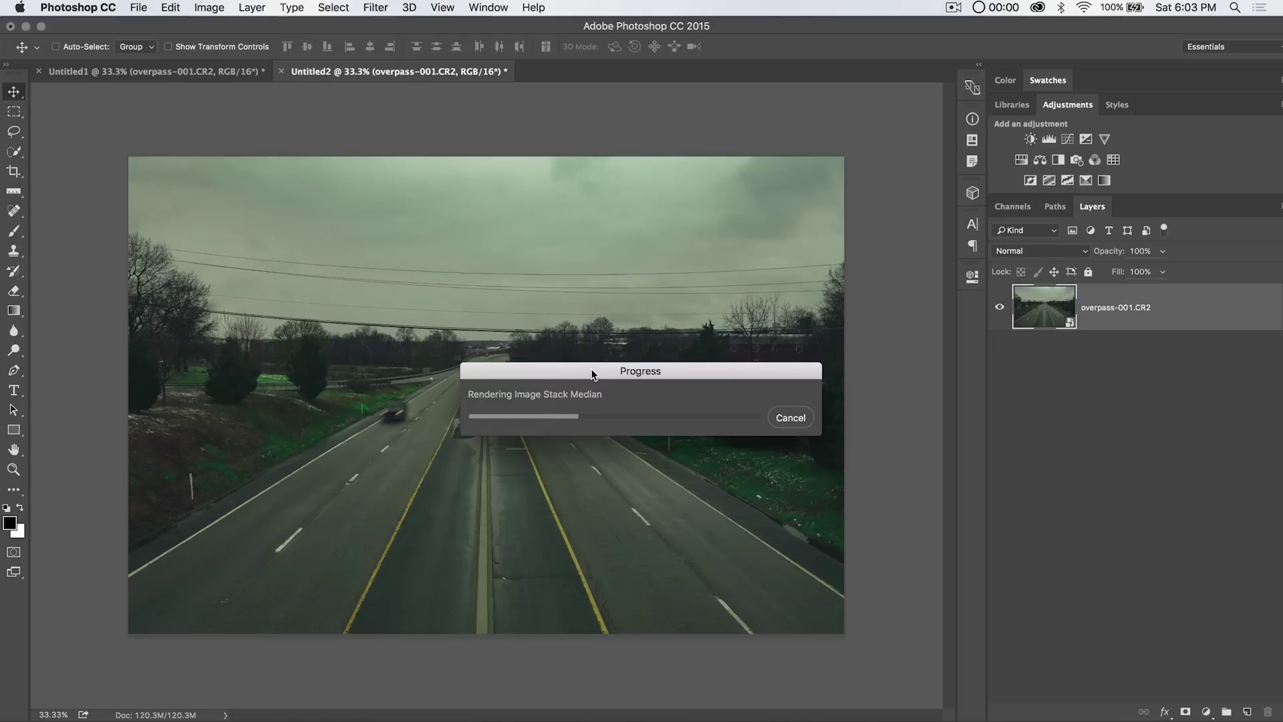
left_click_drag(592, 374, 417, 498)
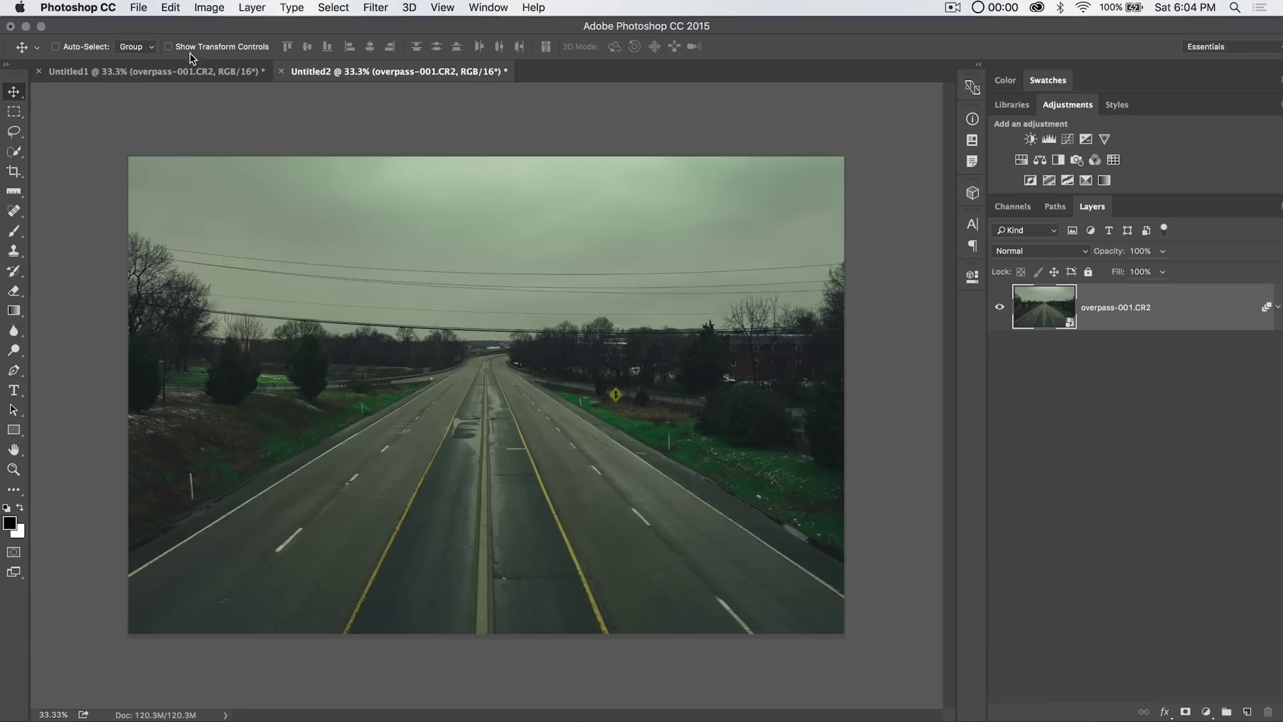
left_click(171, 75)
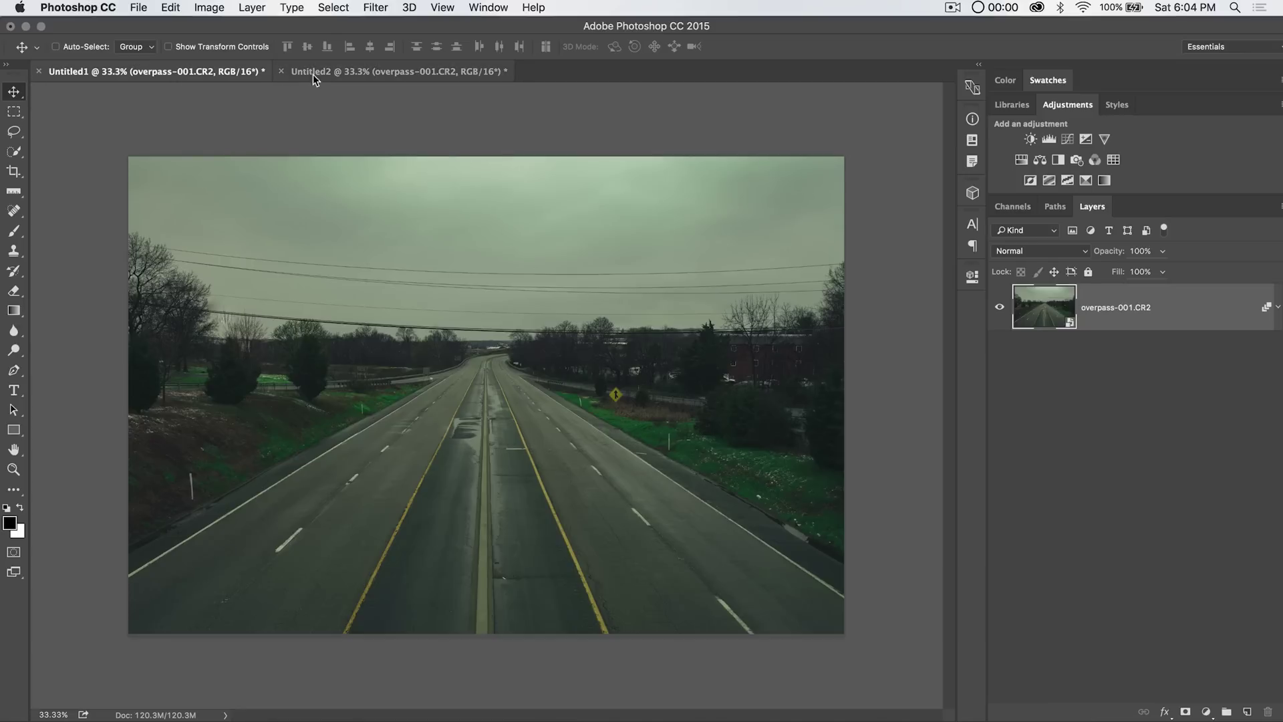
left_click(319, 73)
left_click(203, 73)
left_click(340, 75)
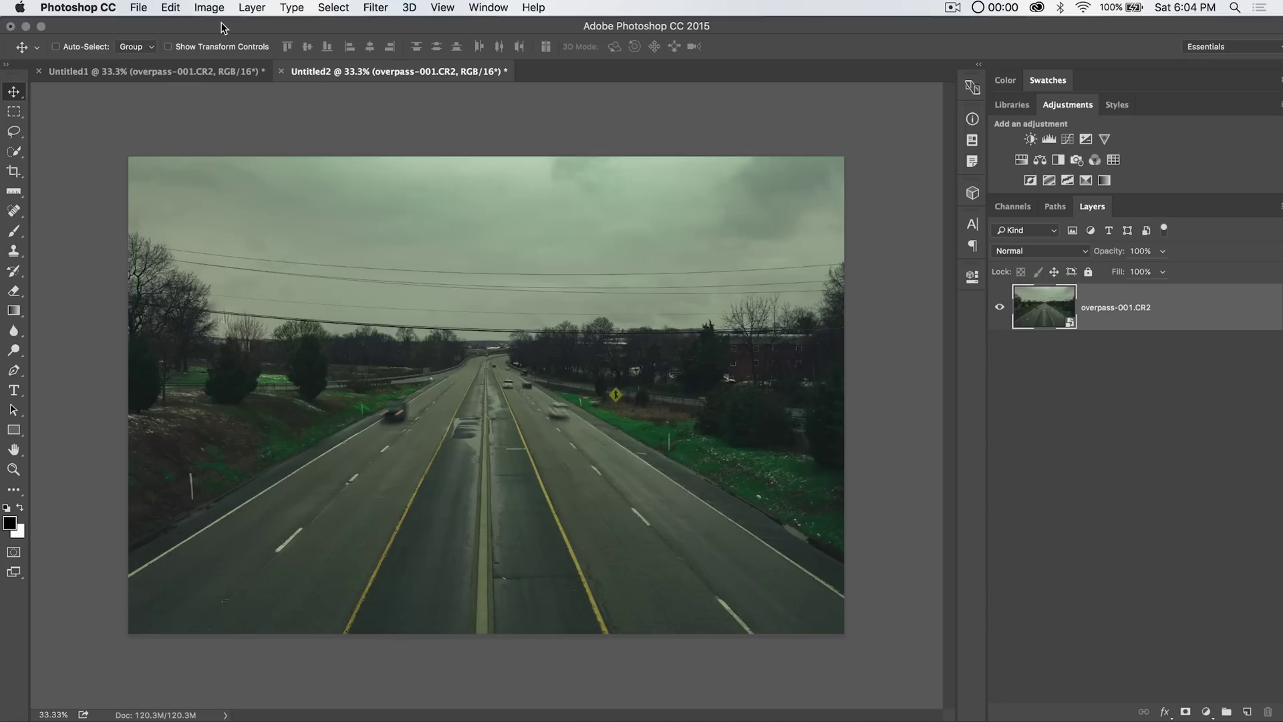
left_click(252, 7)
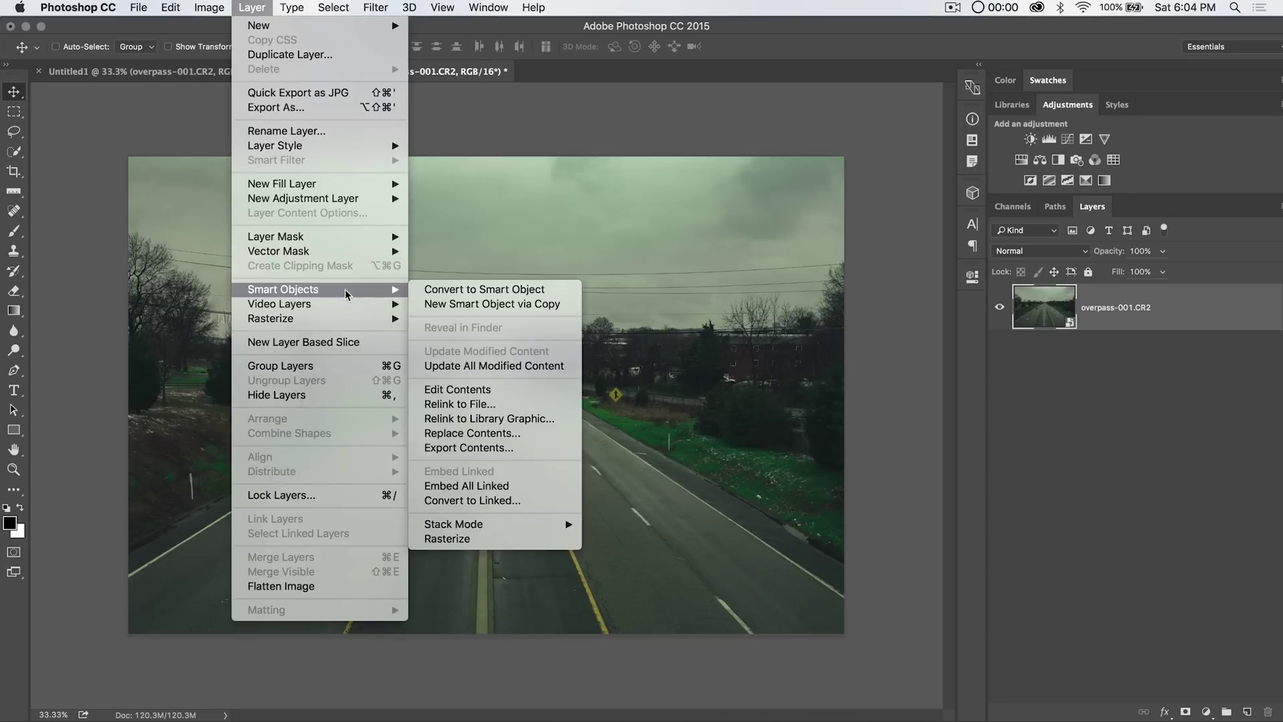
mouse_move(568, 524)
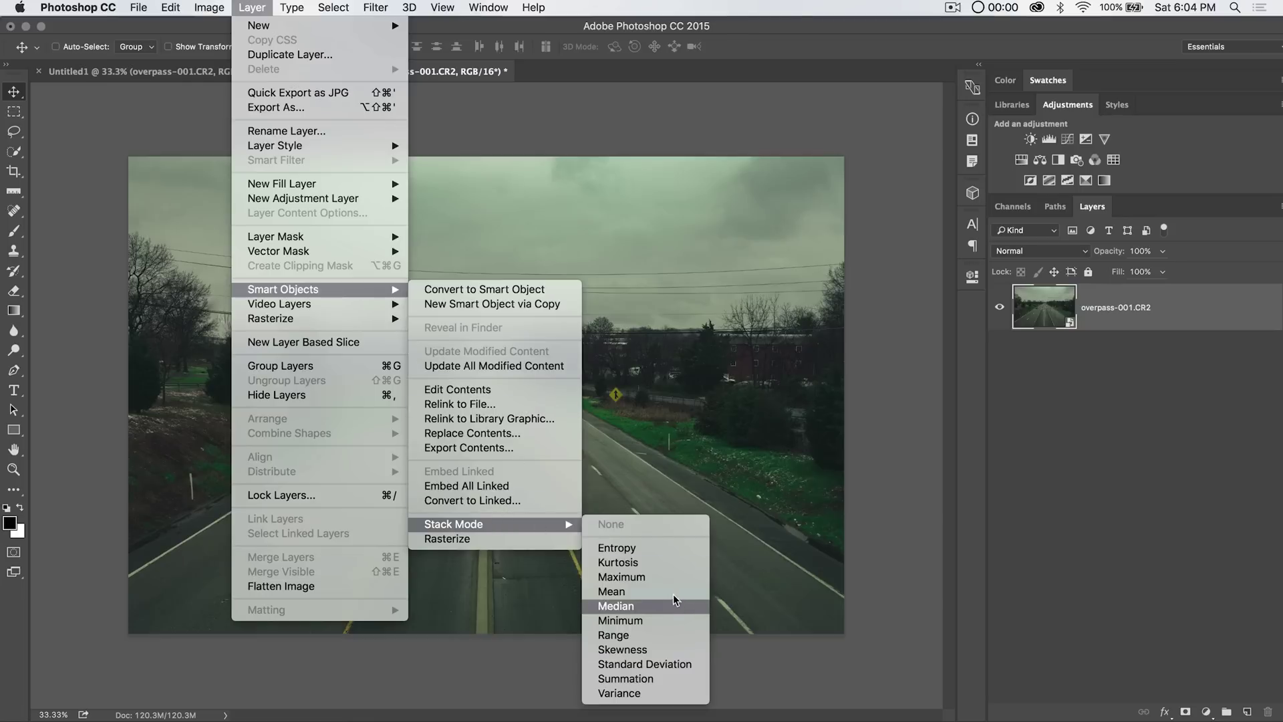
left_click(632, 620)
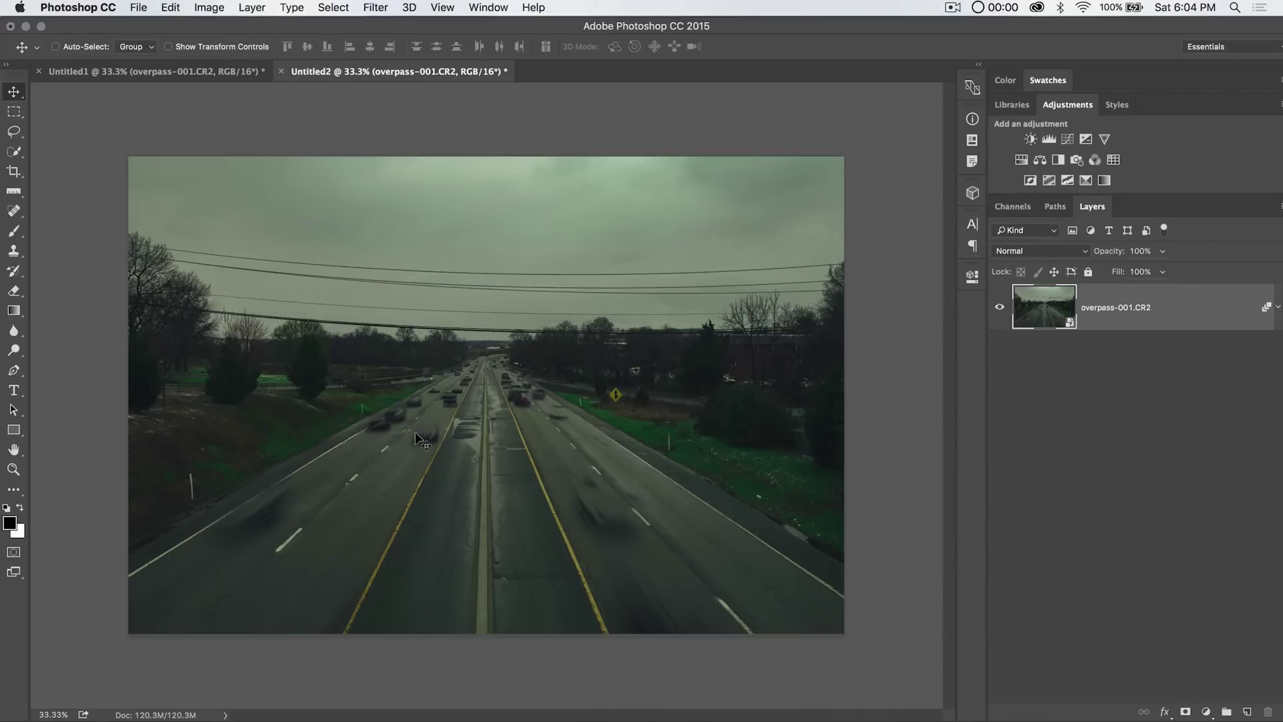
key("z")
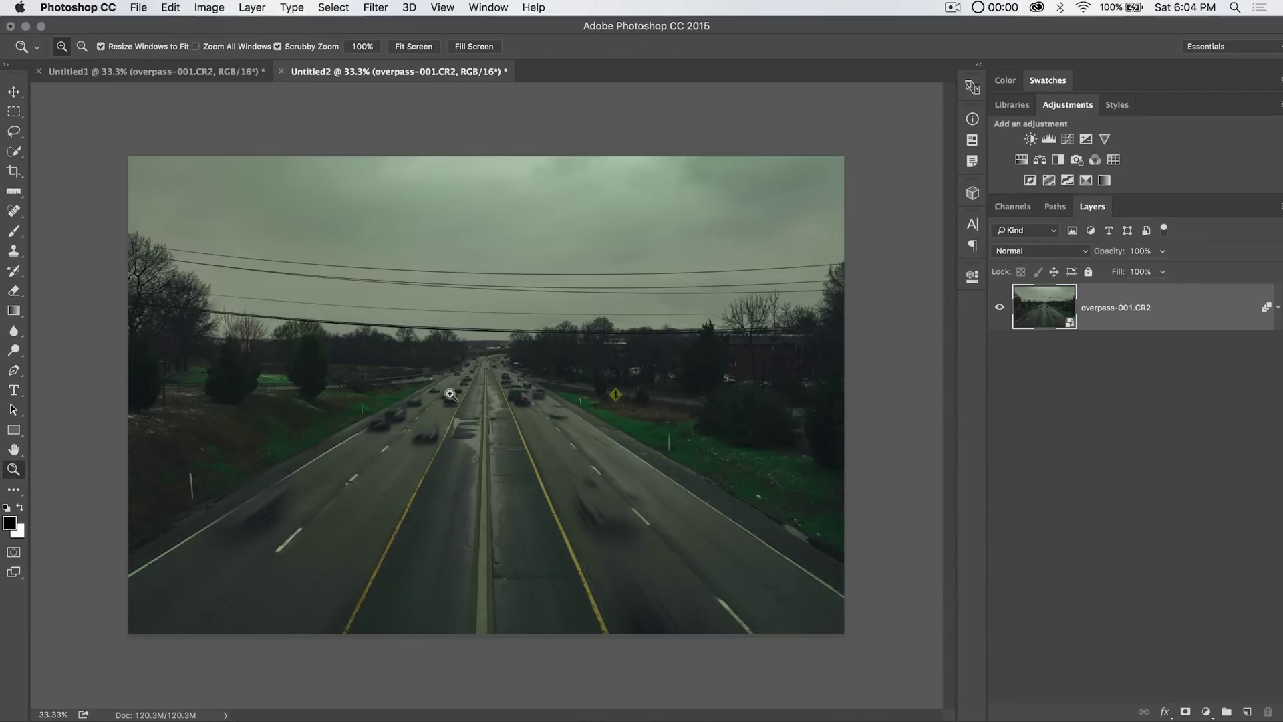
left_click(475, 401)
left_click(474, 395)
left_click(473, 390)
left_click(473, 390)
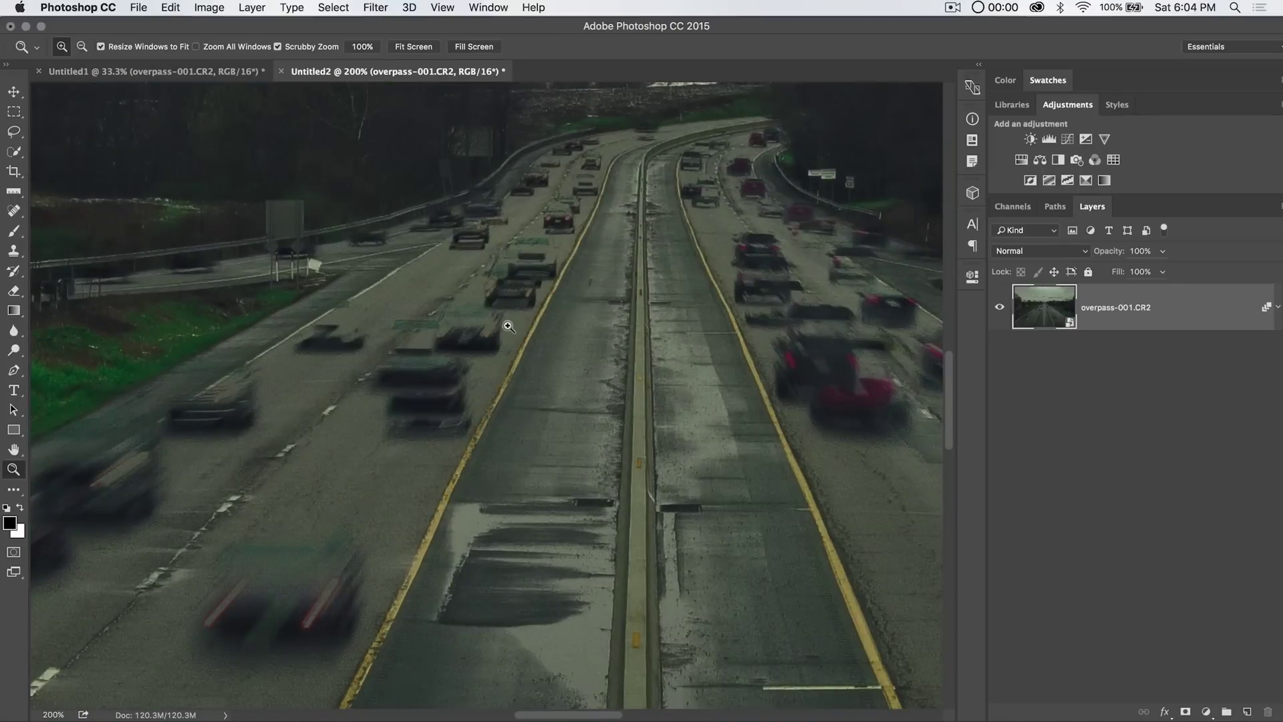
scroll(544, 288, "up", 3)
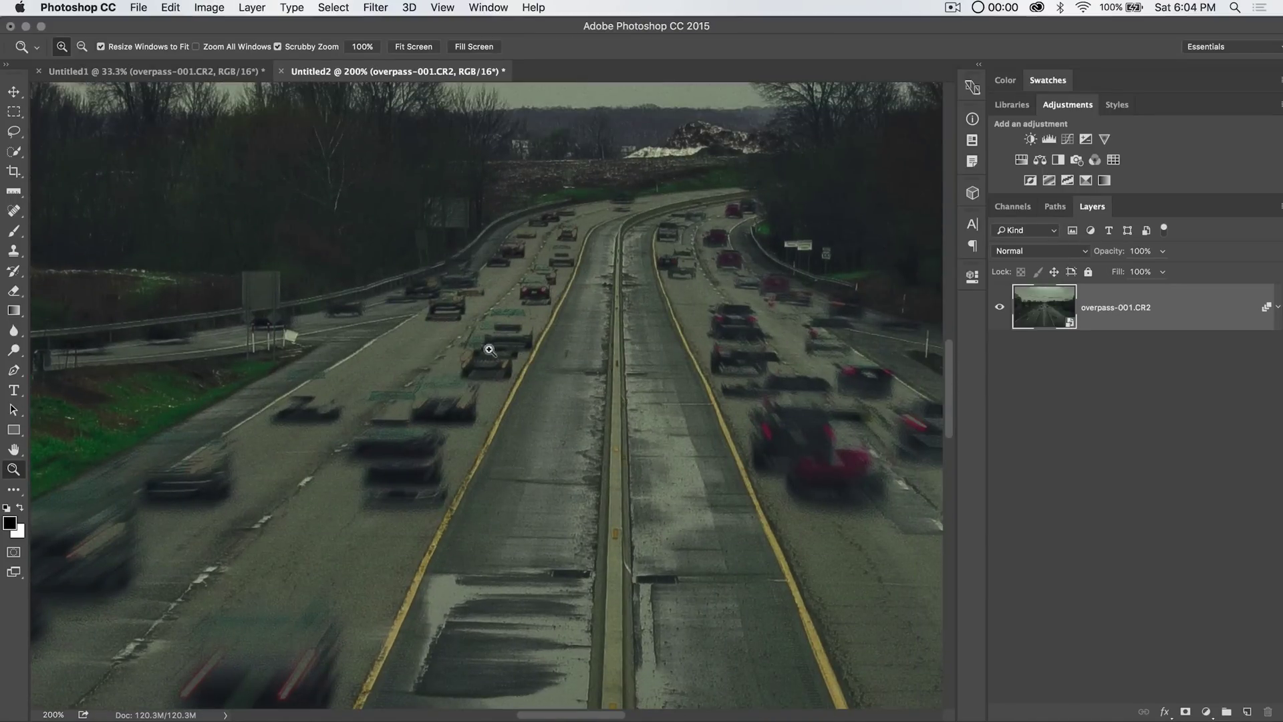
scroll(776, 404, "right", 5)
scroll(776, 404, "down", 2)
left_click(780, 407)
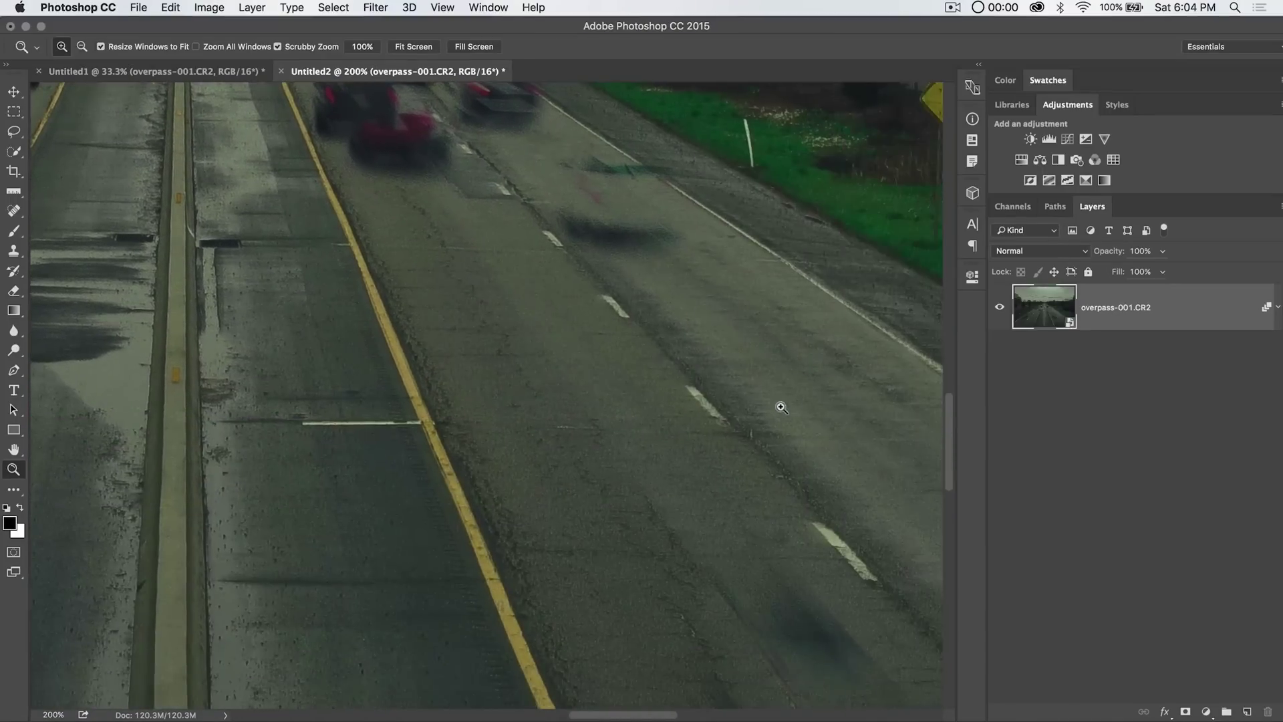
left_click(635, 384, "alt")
left_click(594, 374, "alt")
left_click(593, 374, "alt")
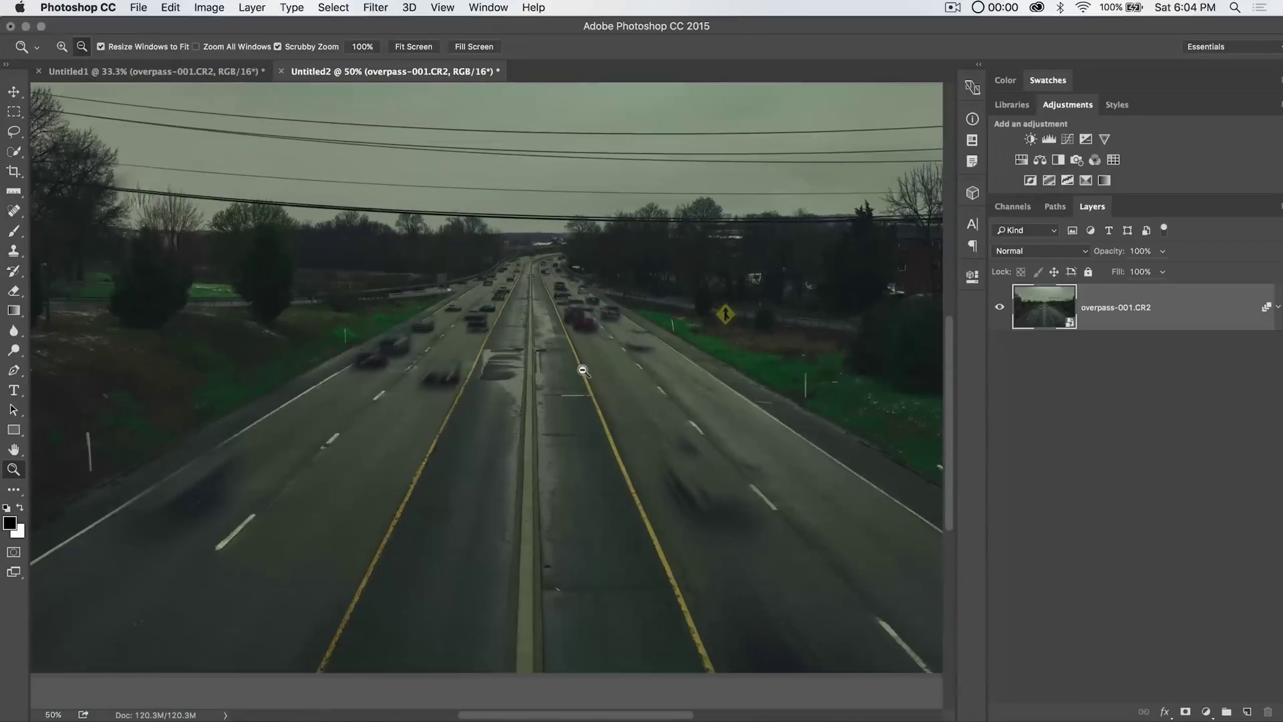
Step: Set Untitled2's stack mode to Maximum, zoom out to 33.3%, and compare it with Untitled1
left_click(252, 7)
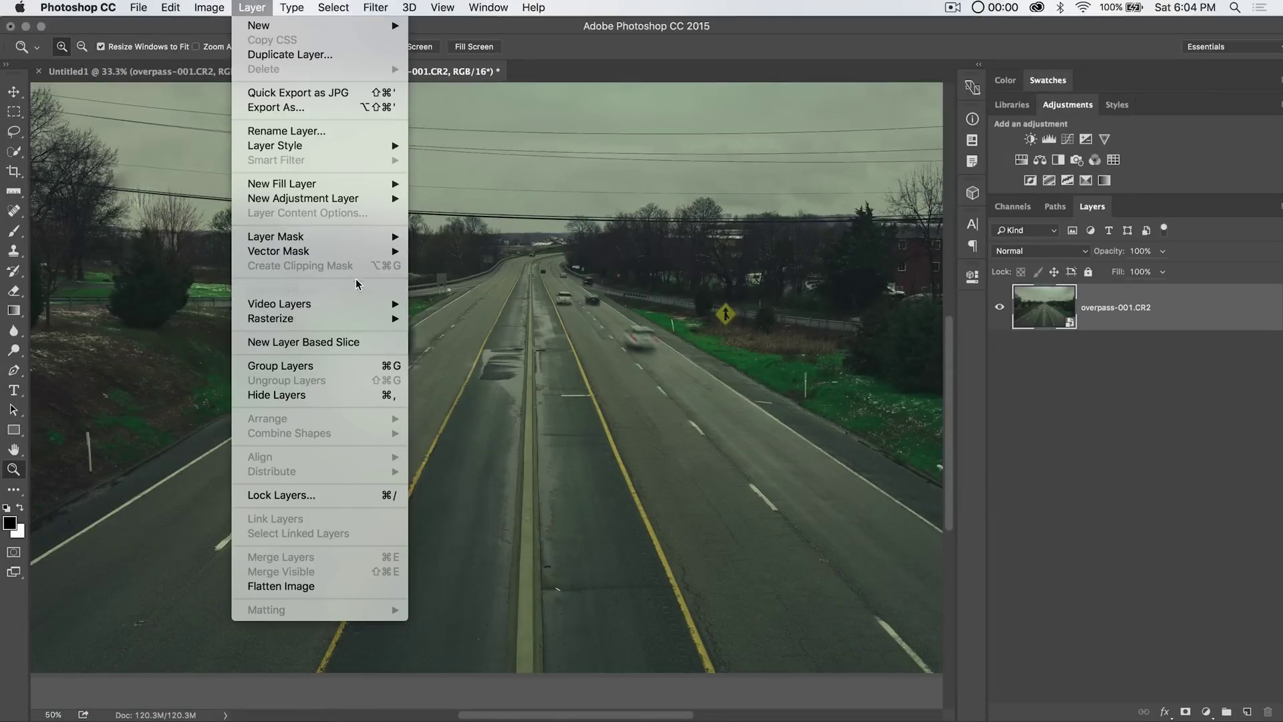
mouse_move(361, 288)
mouse_move(538, 524)
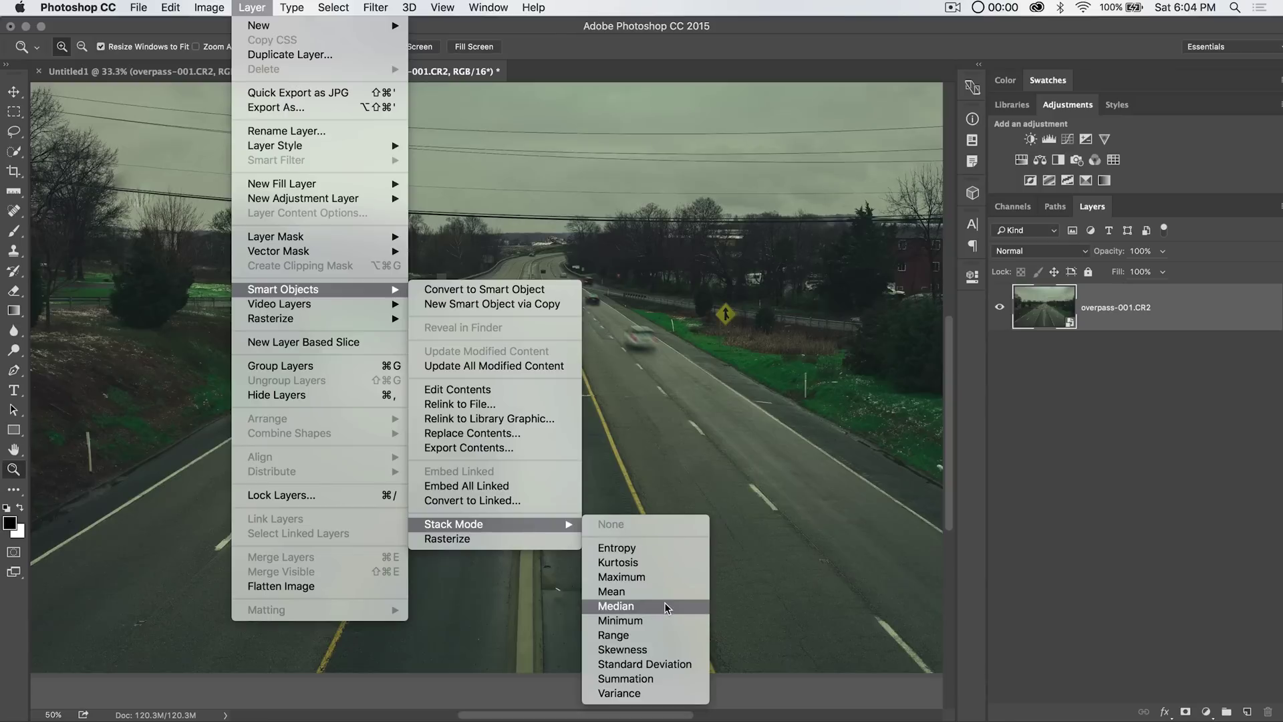
left_click(645, 571)
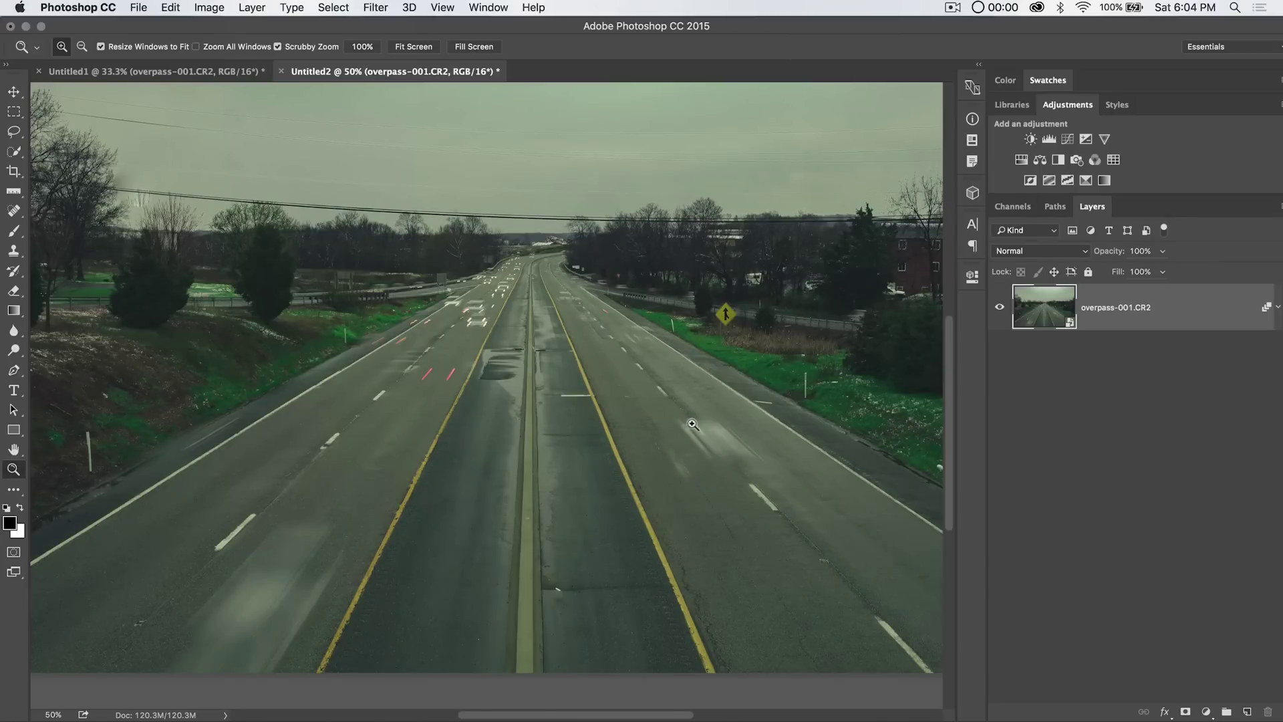
left_click(671, 477, "alt")
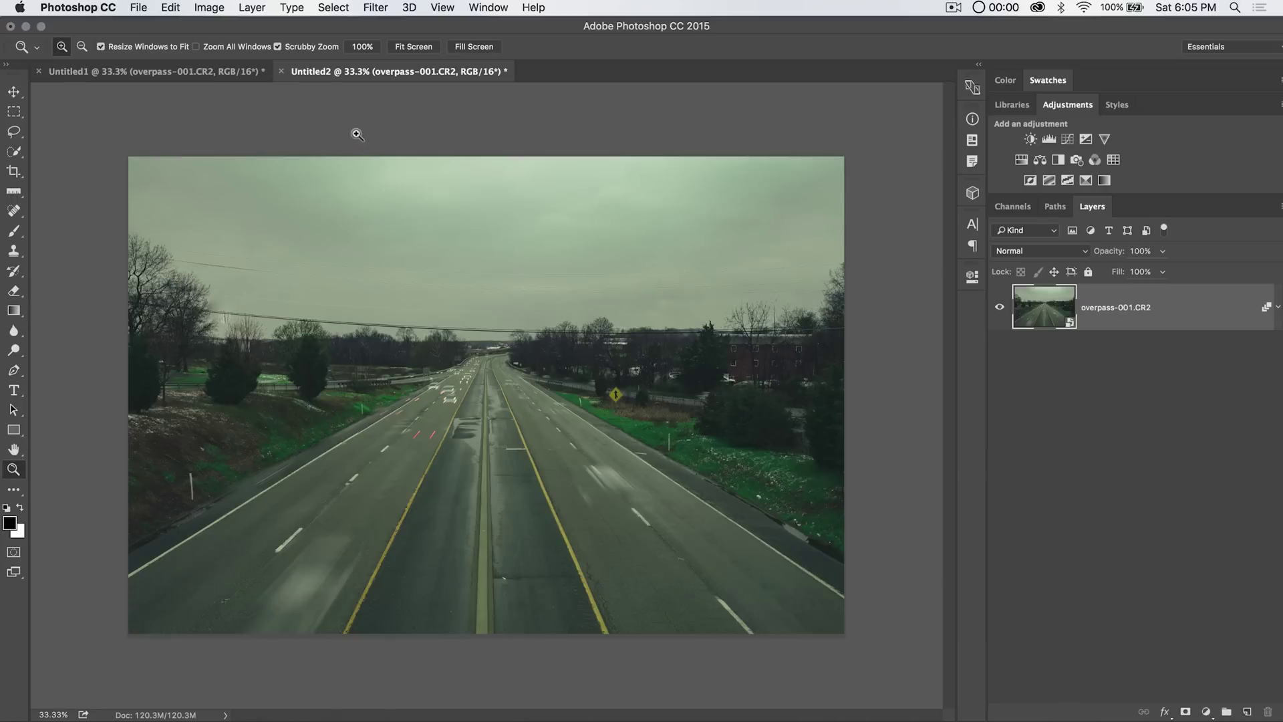
left_click(192, 72)
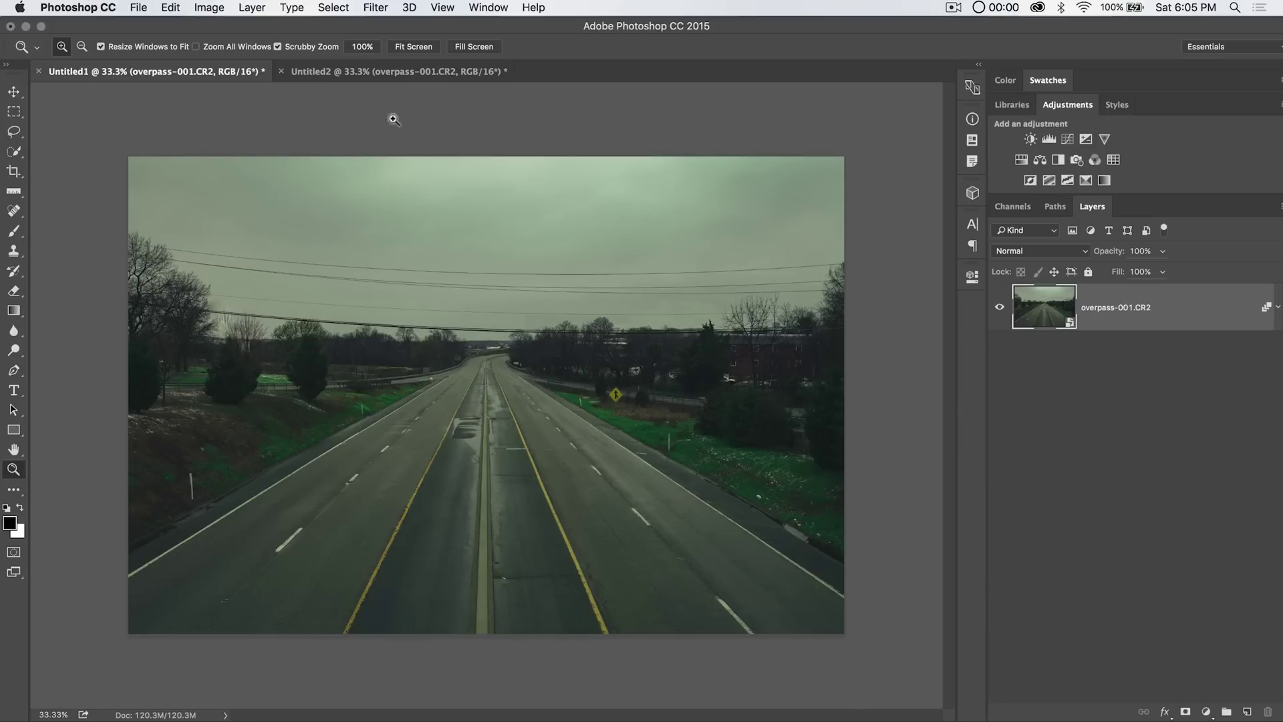
left_click(396, 73)
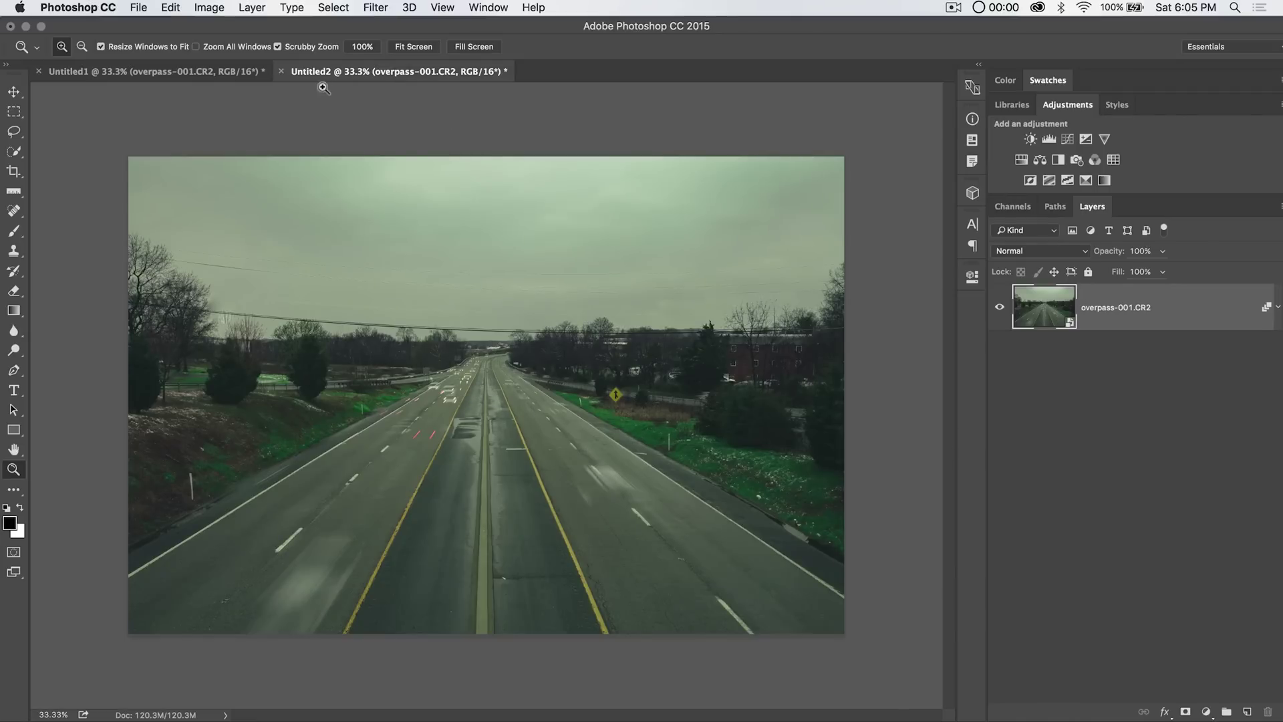
Step: Set Untitled2's smart object stack mode to None, then view the car-free Untitled1
left_click(334, 7)
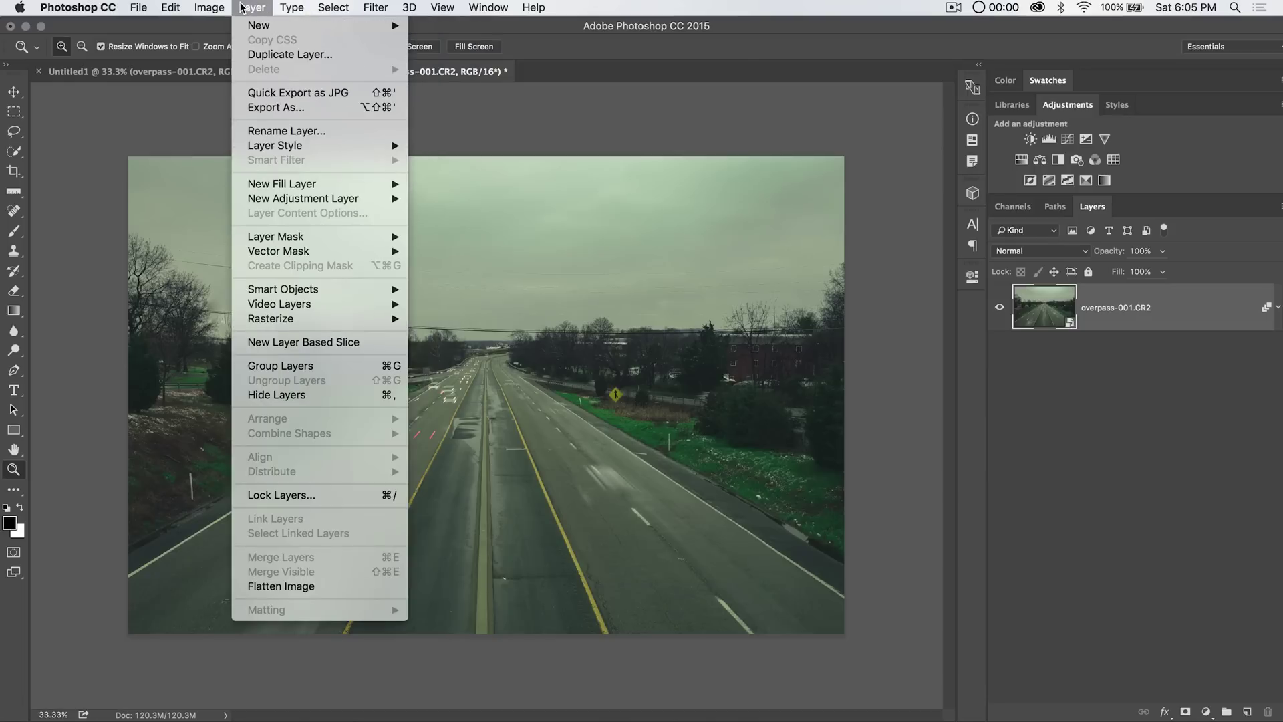
mouse_move(308, 291)
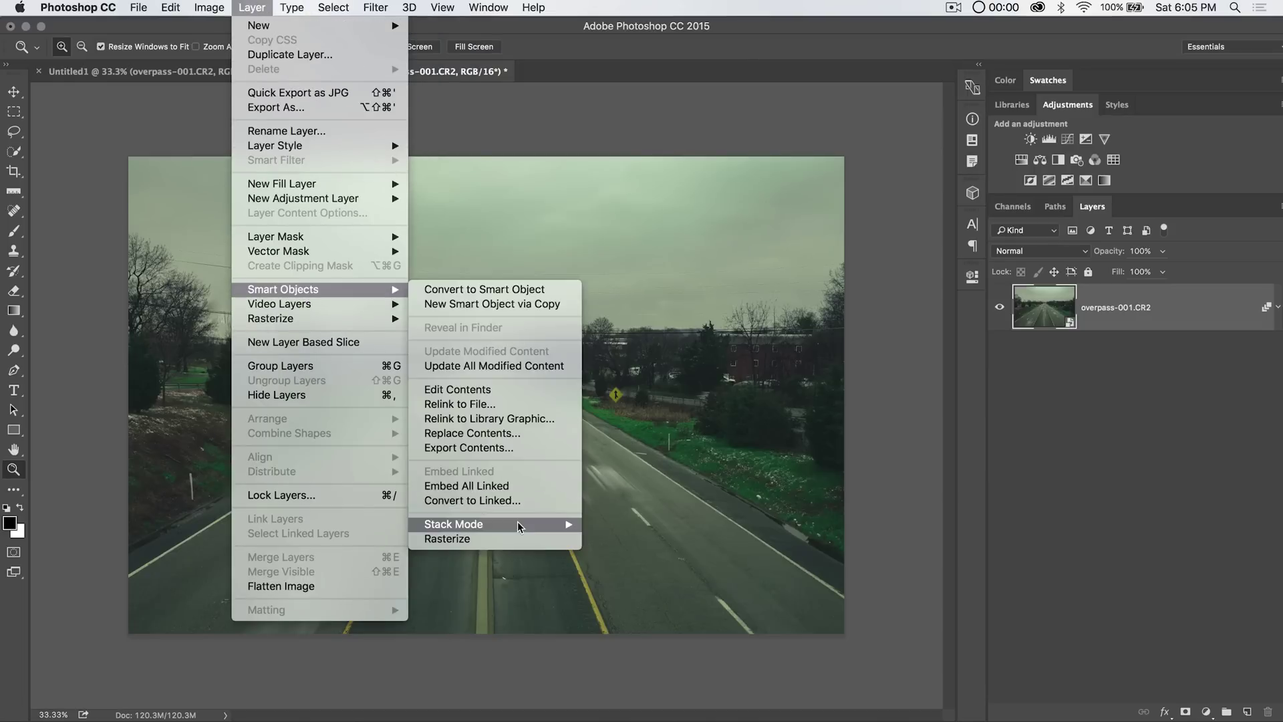
mouse_move(517, 525)
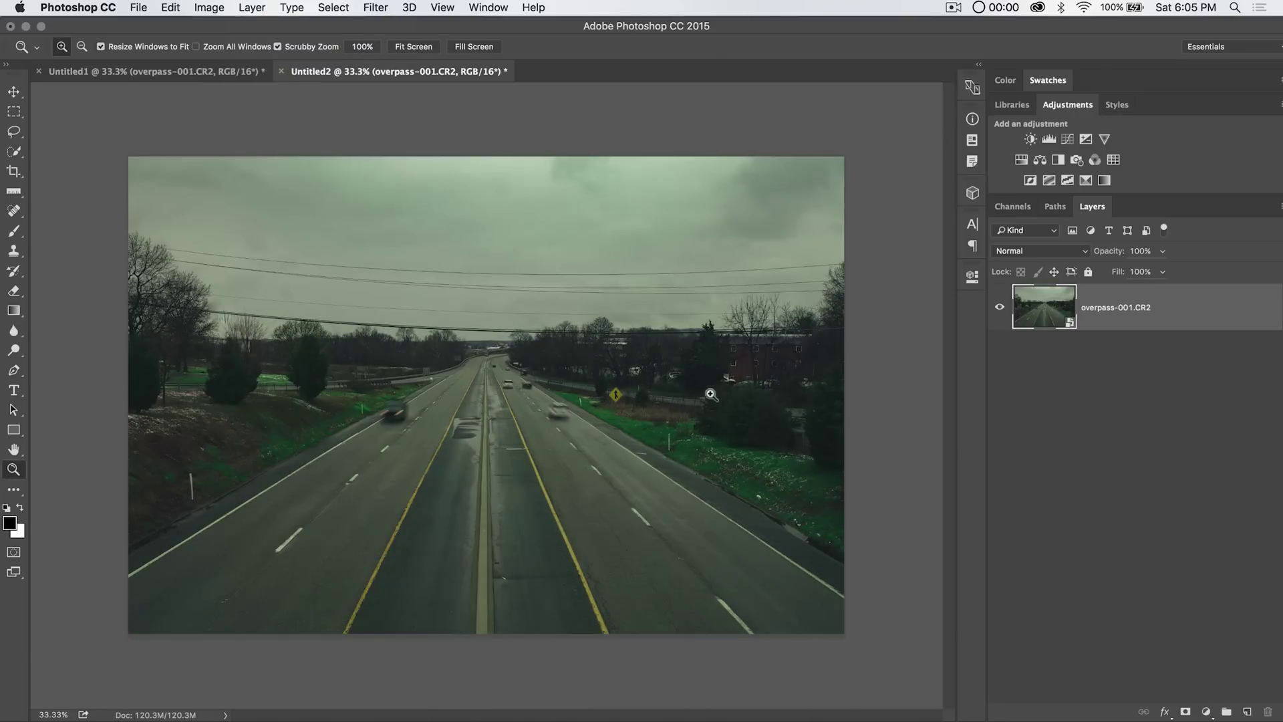
left_click(140, 74)
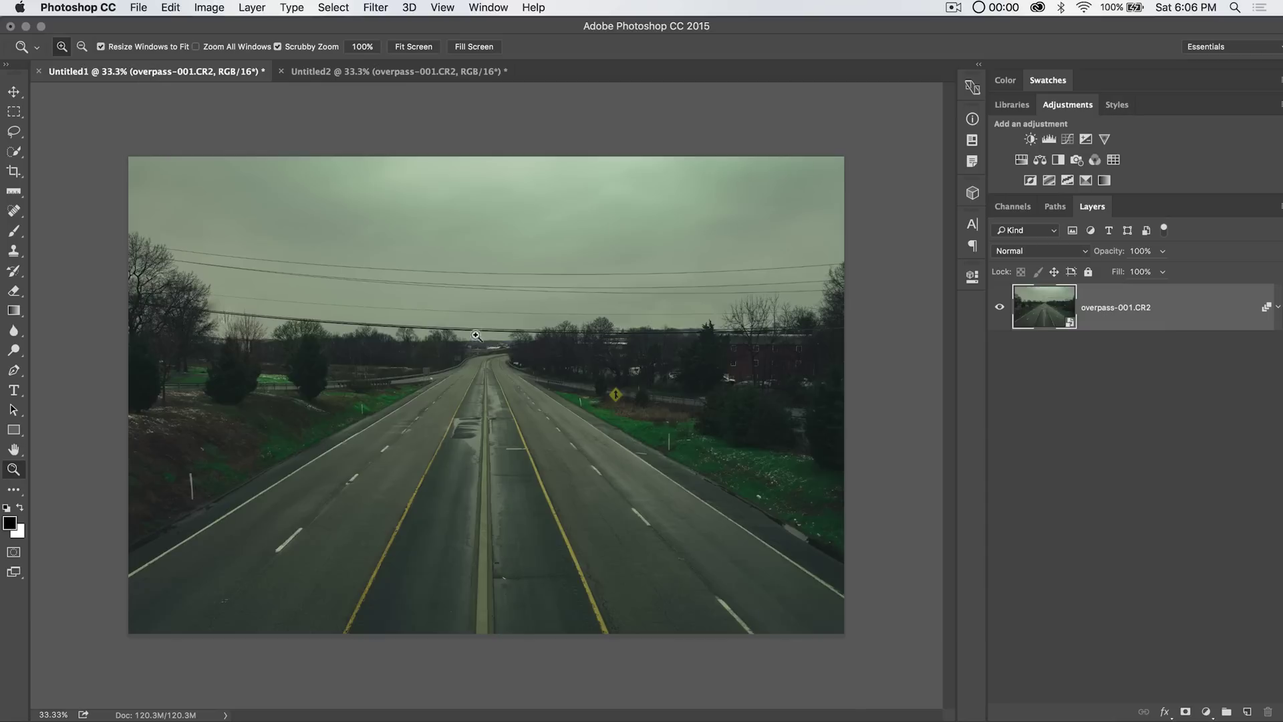
Step: Set Untitled1's smart object stack mode to Mean
left_click(251, 7)
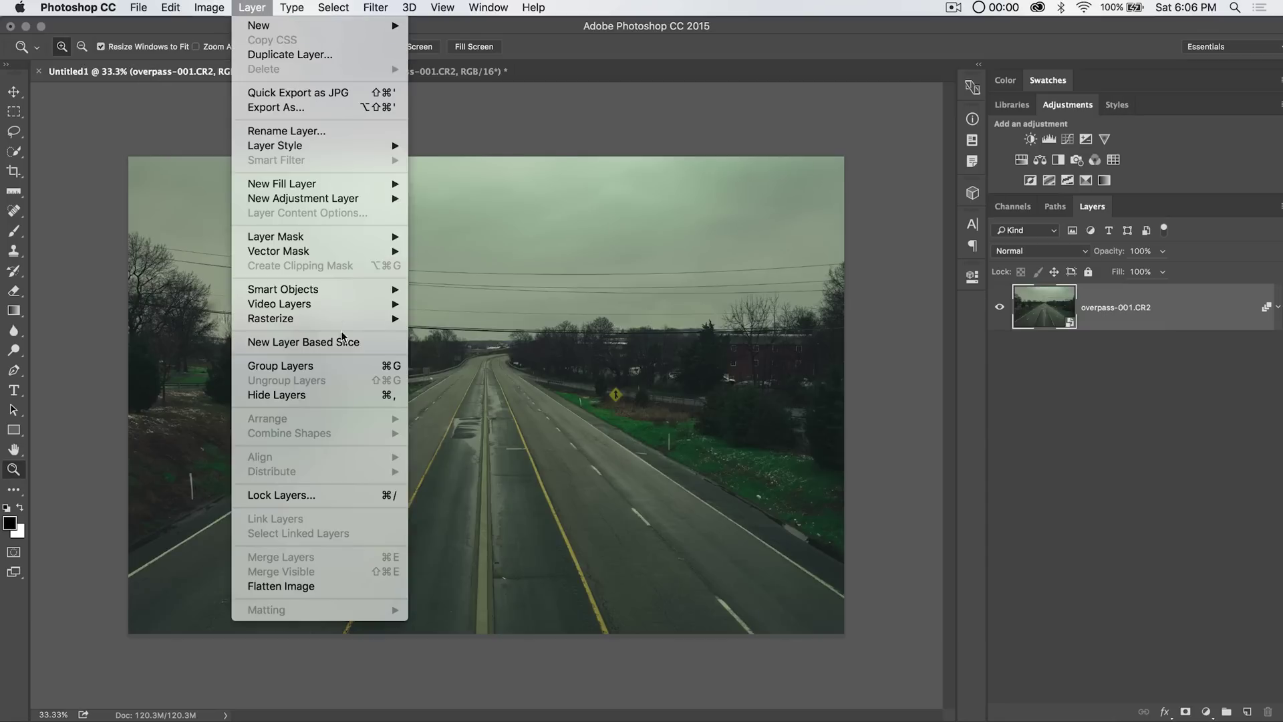
mouse_move(320, 287)
mouse_move(500, 522)
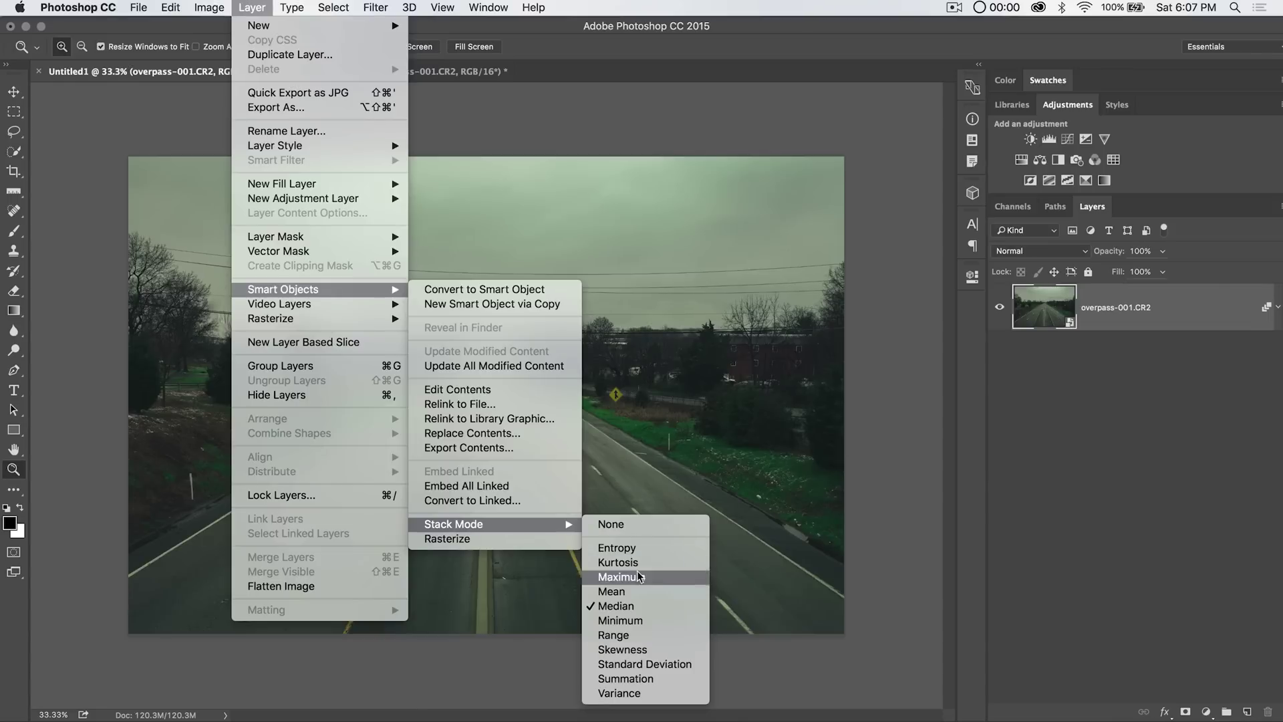
left_click(631, 592)
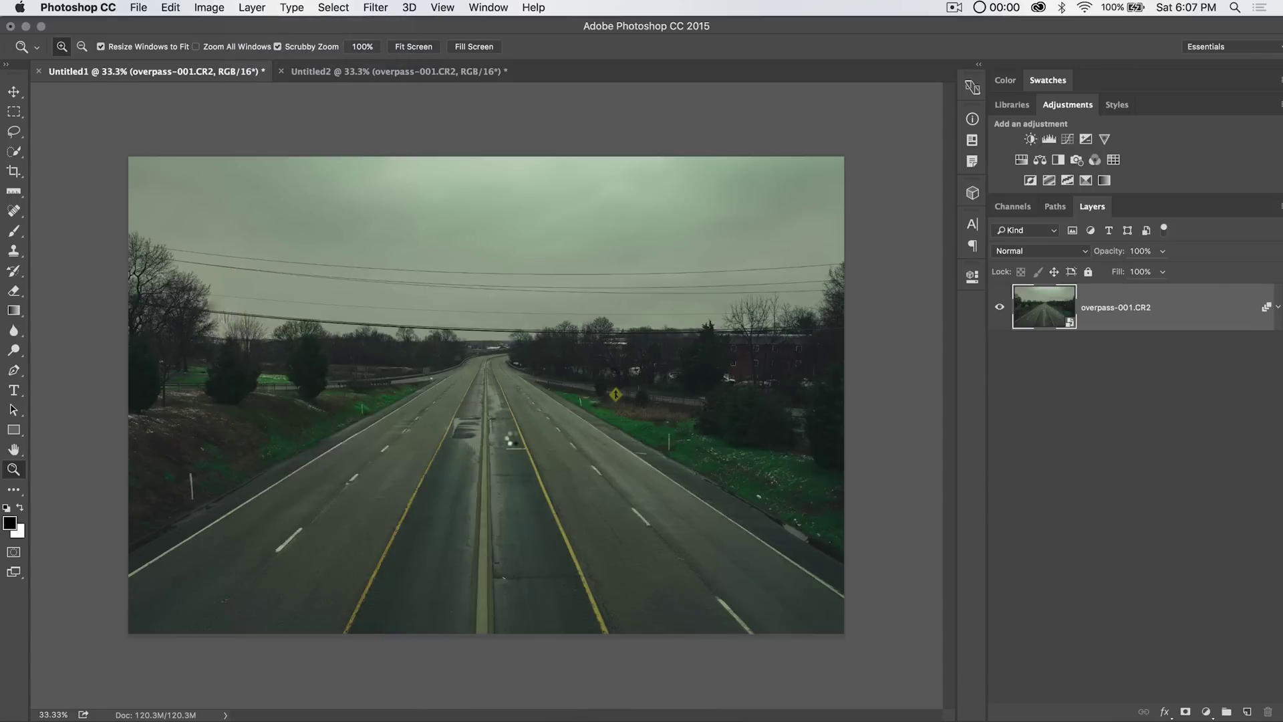
Step: Zoom the road to 300% to inspect the faint car smudges, then fit the image on screen
left_click(457, 374)
left_click_drag(455, 388, 447, 490)
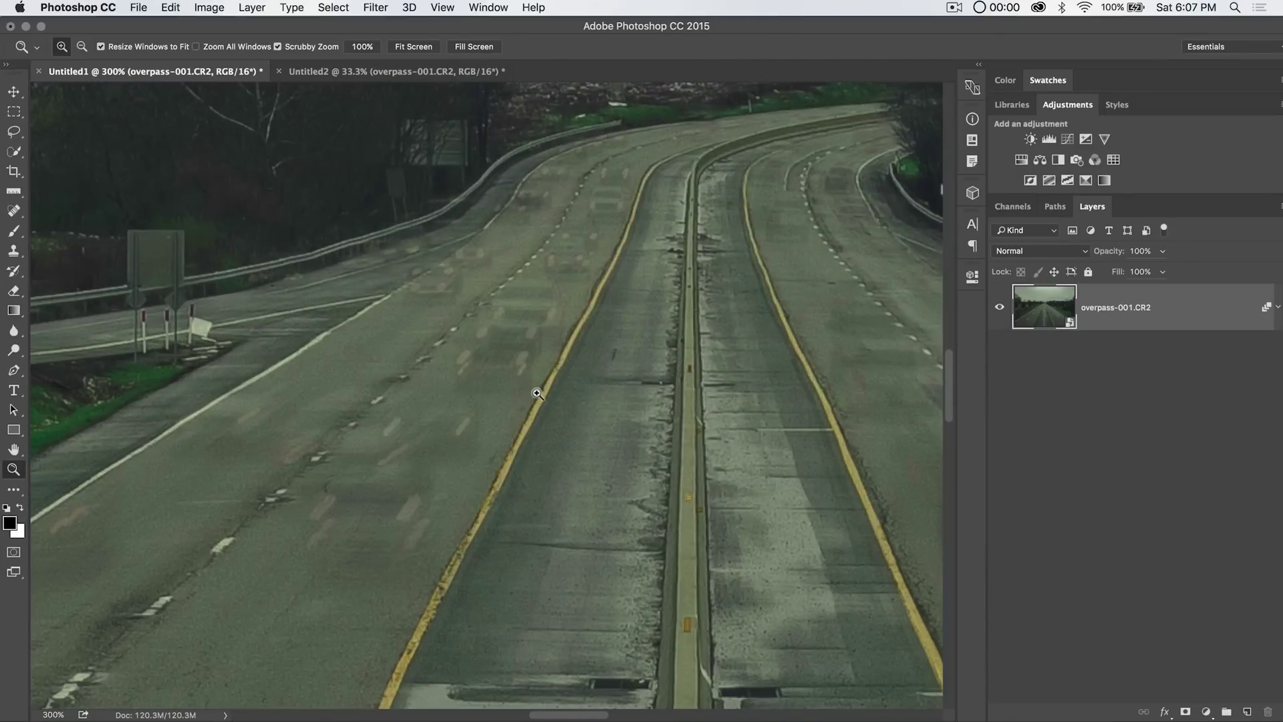
key("super+0")
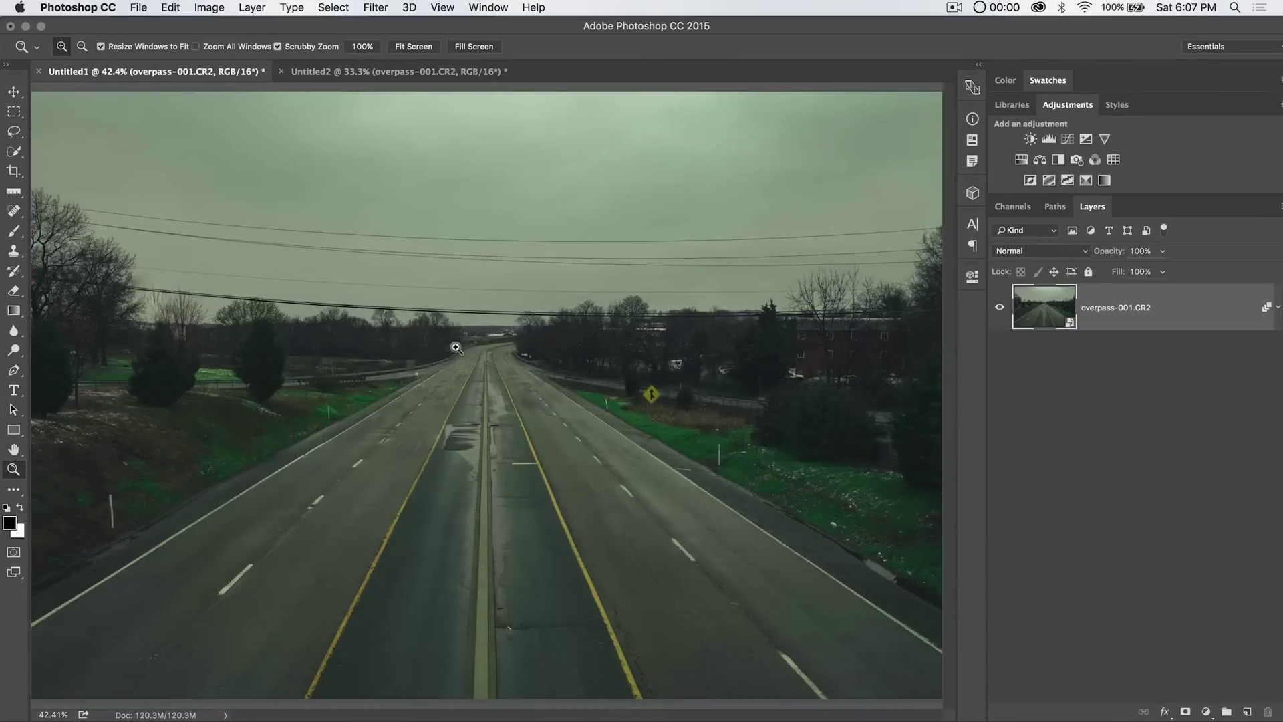
Step: Return to Untitled2, check its stack mode without changing it, and select the Move tool
left_click(361, 71)
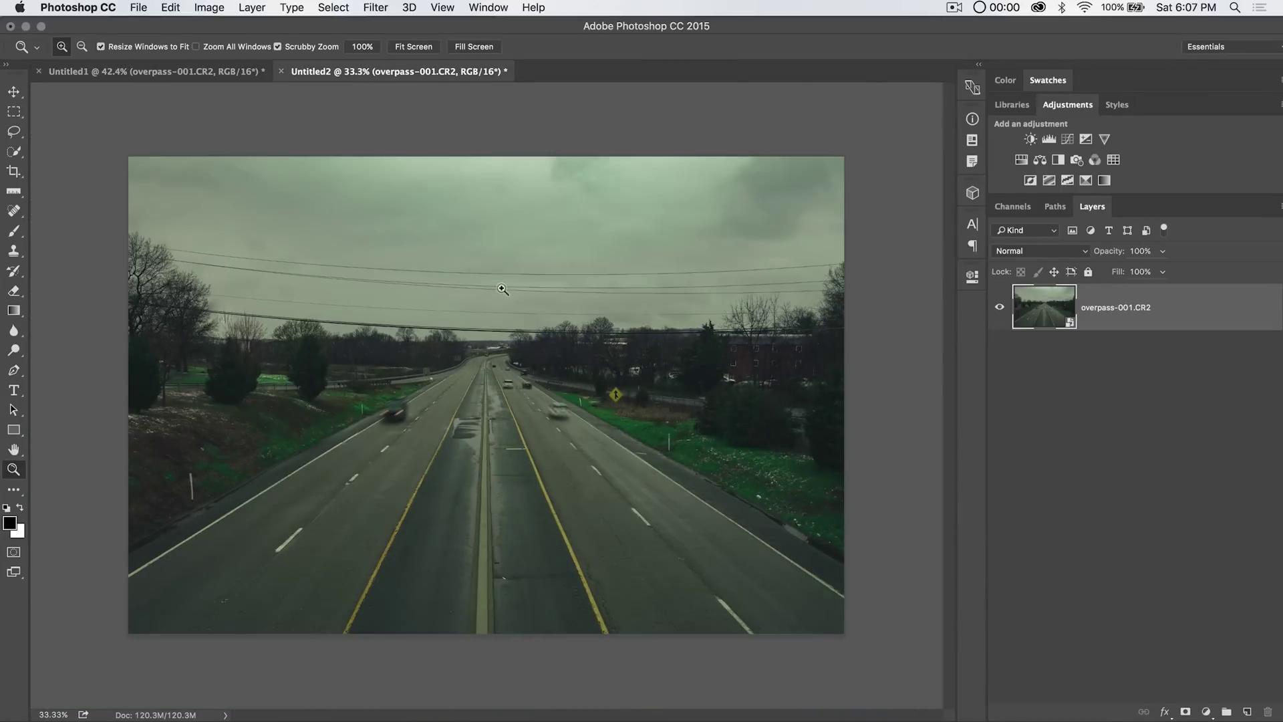
left_click(254, 7)
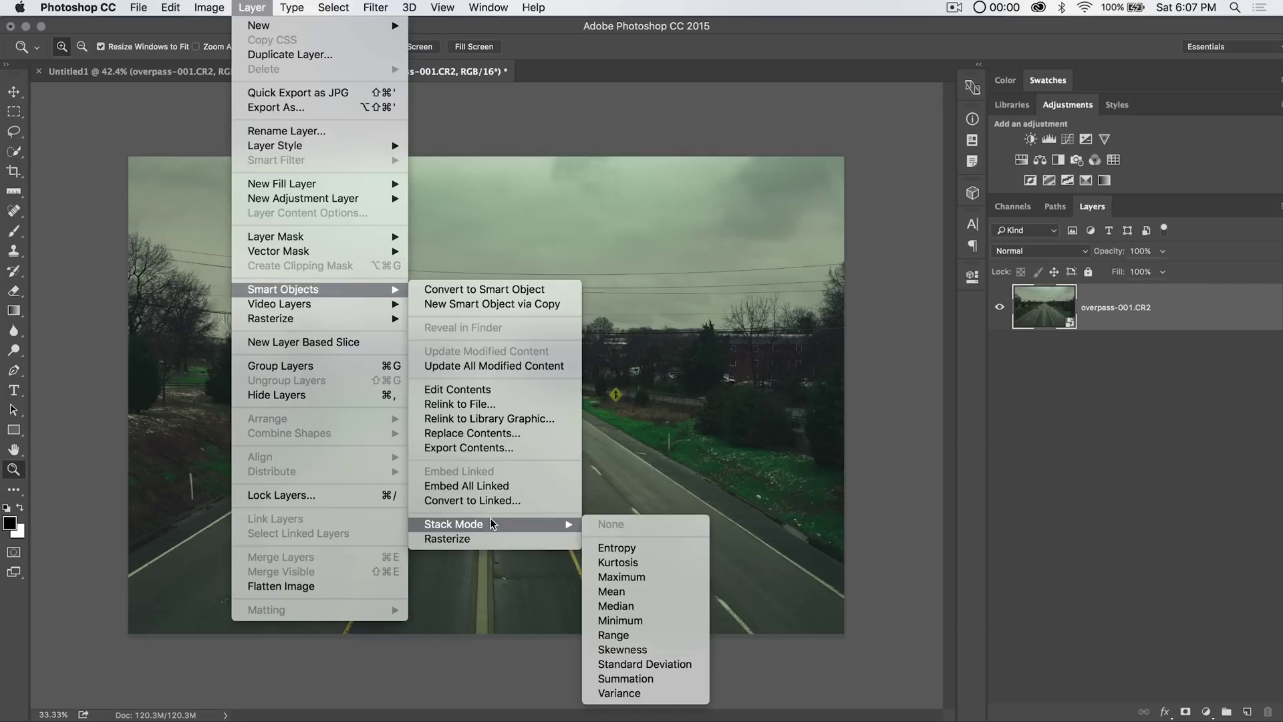
left_click(672, 246)
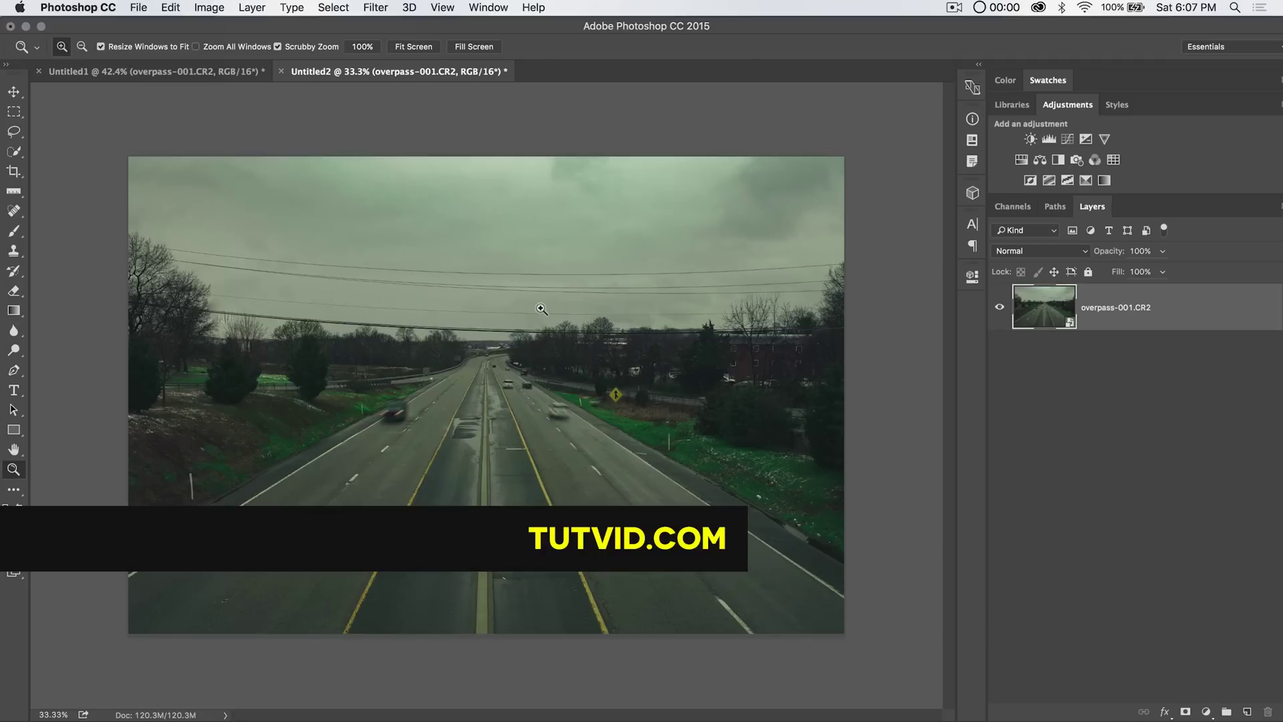
key("v")
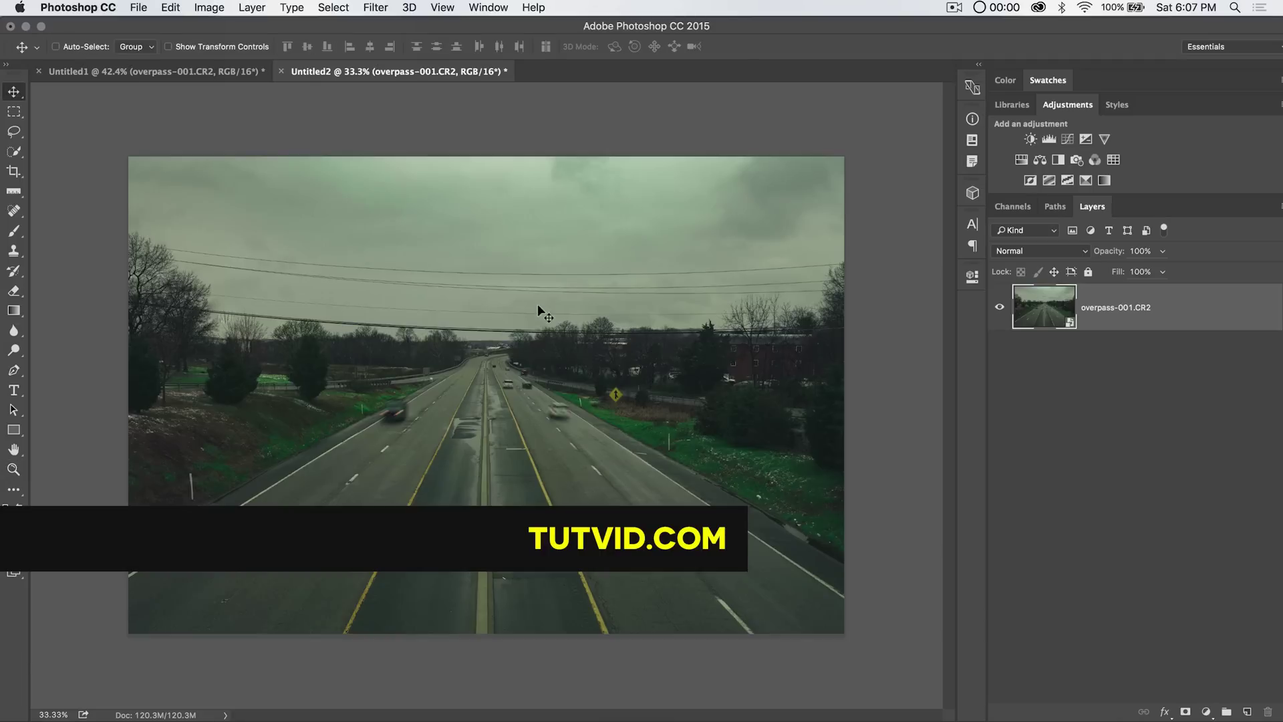